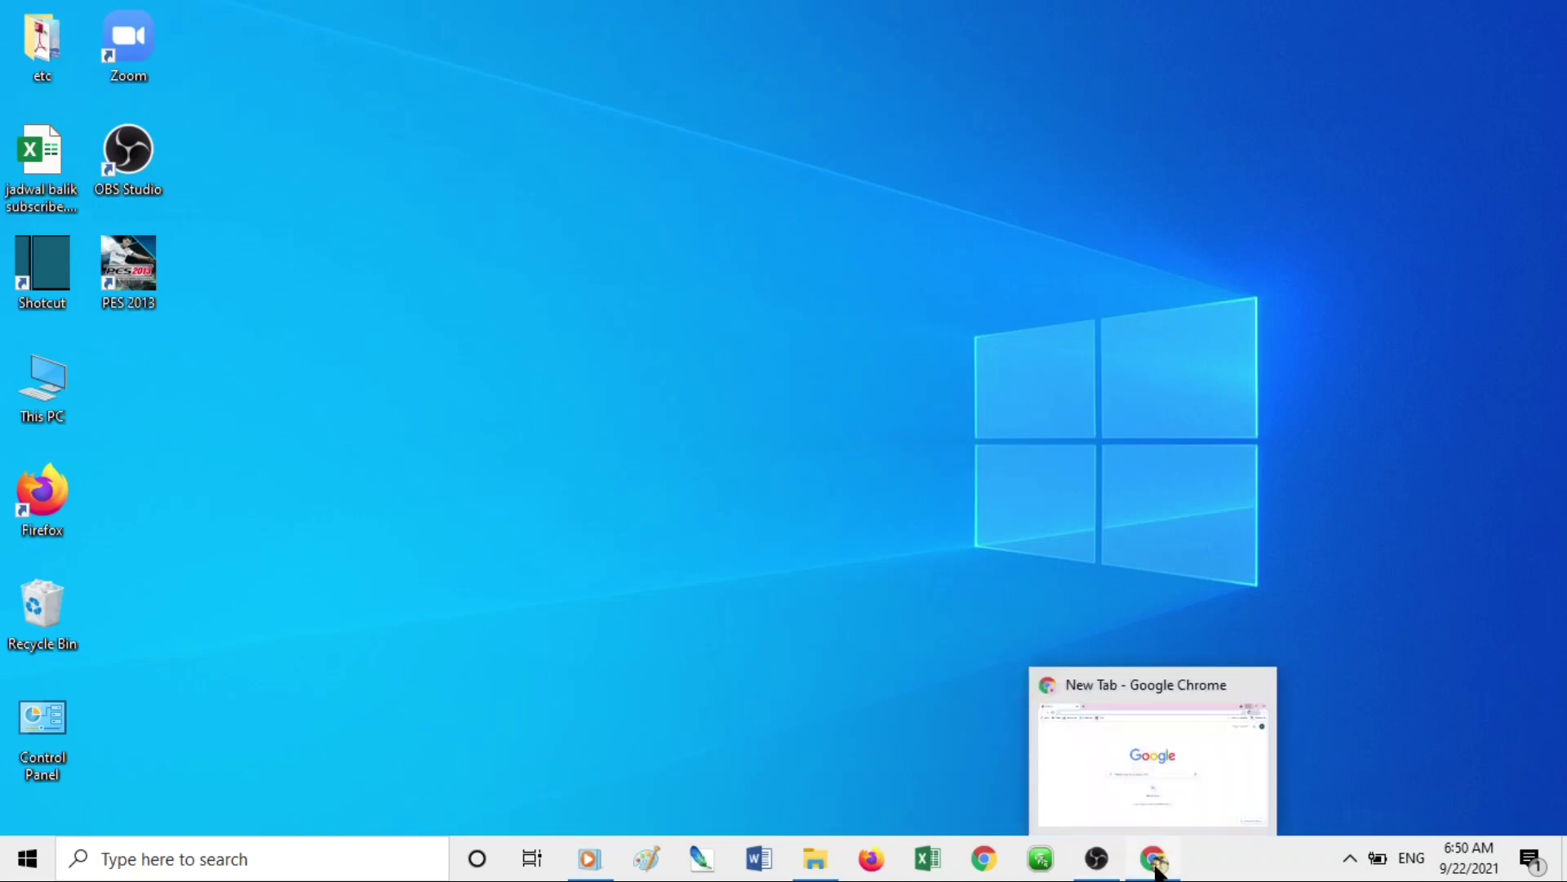
Switch to Google Chrome, go to ccleaner.com and start the free CCleaner download
click(1156, 870)
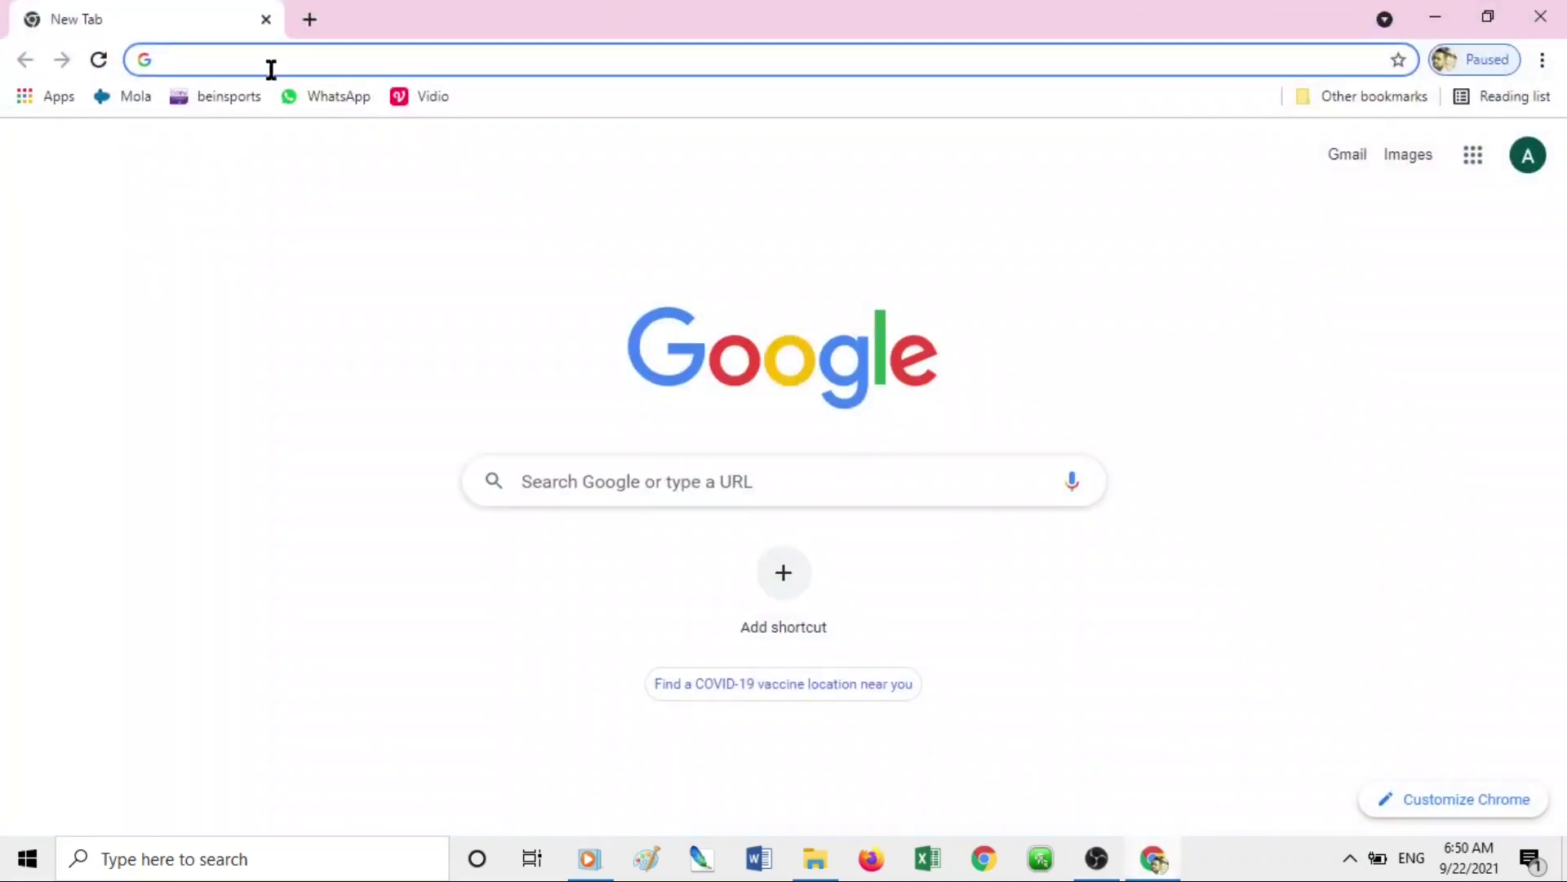
text(ccl)
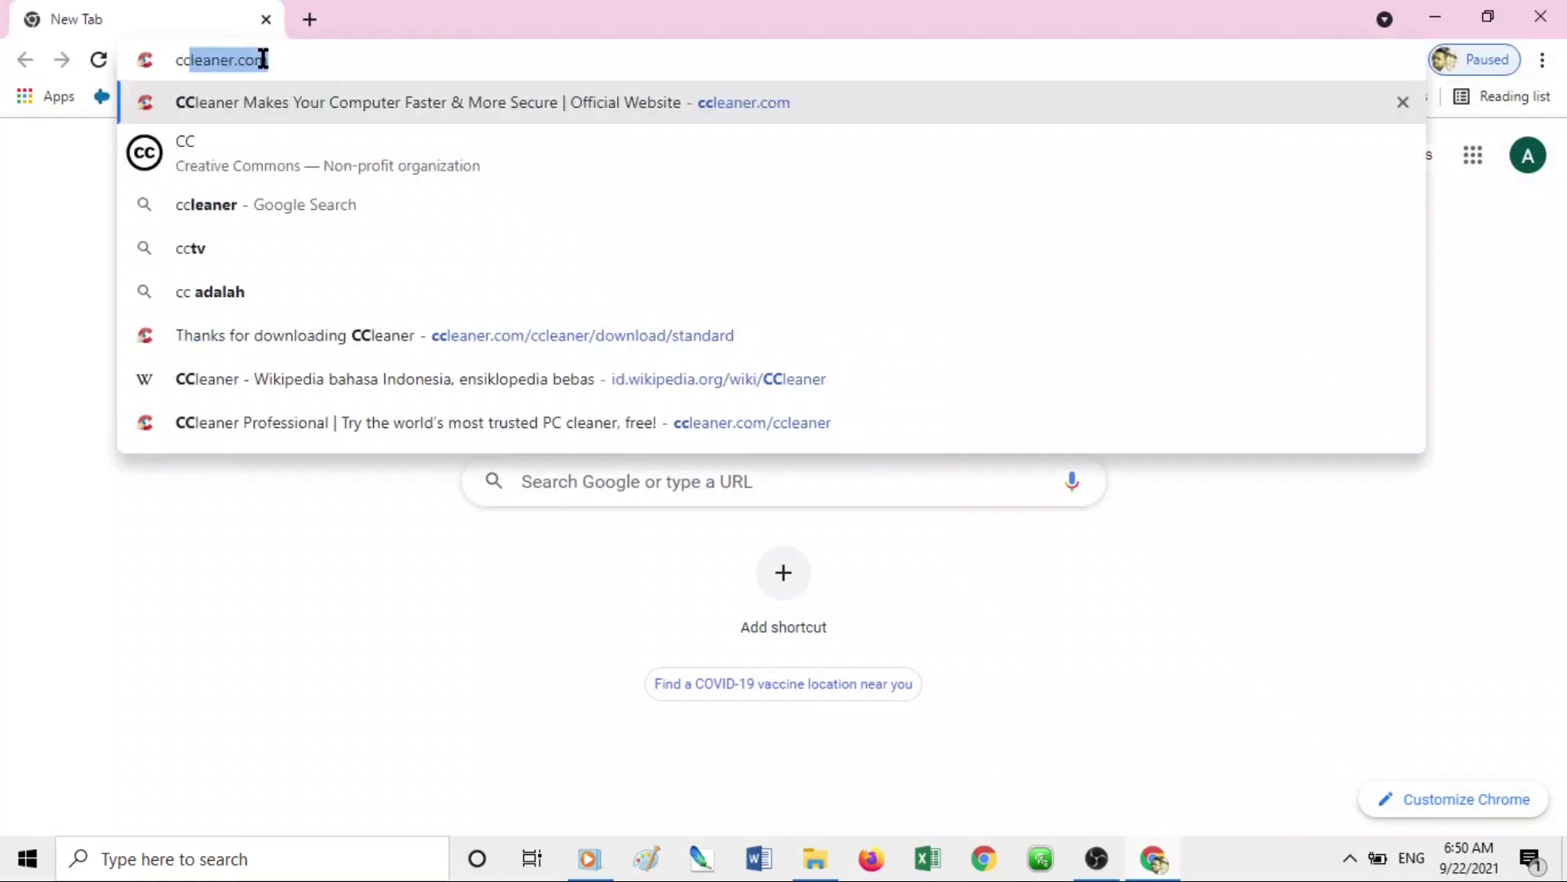
text(e)
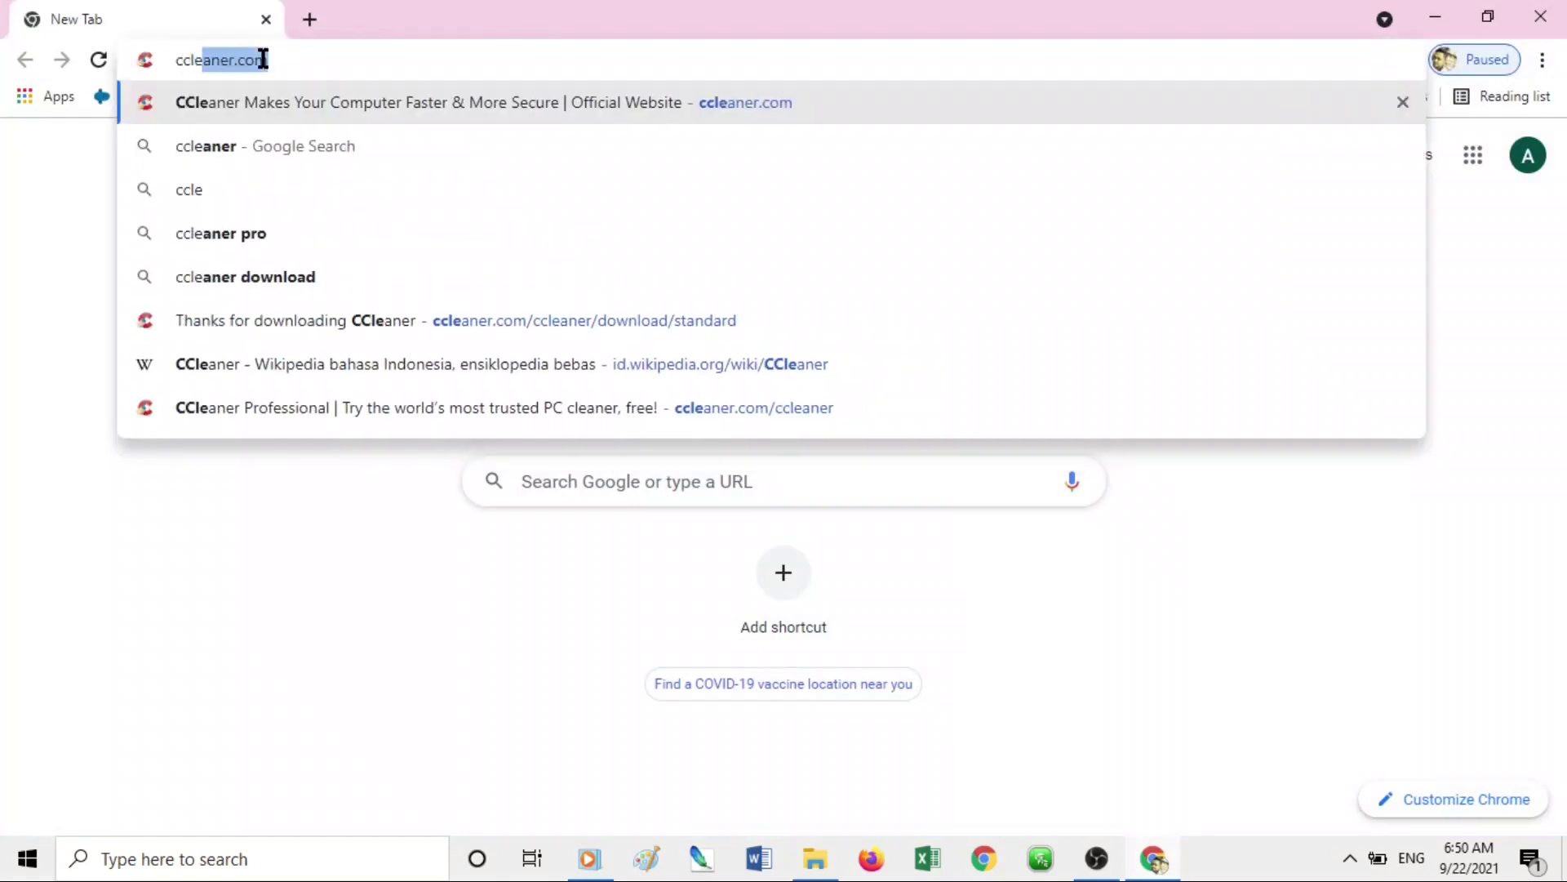
key(Return)
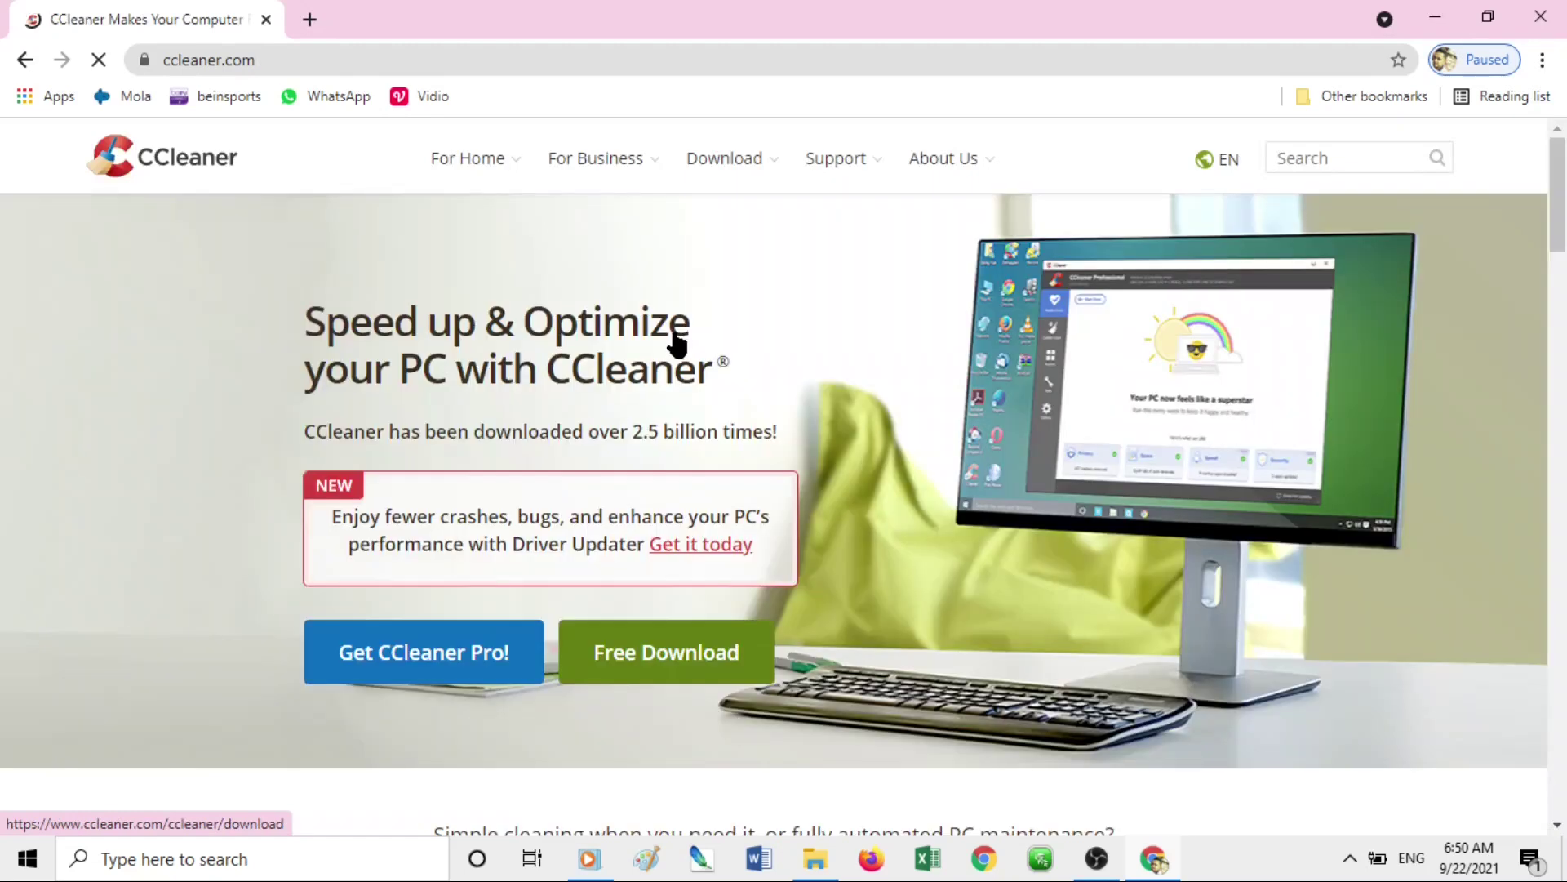
scroll(629, 594, down, 3)
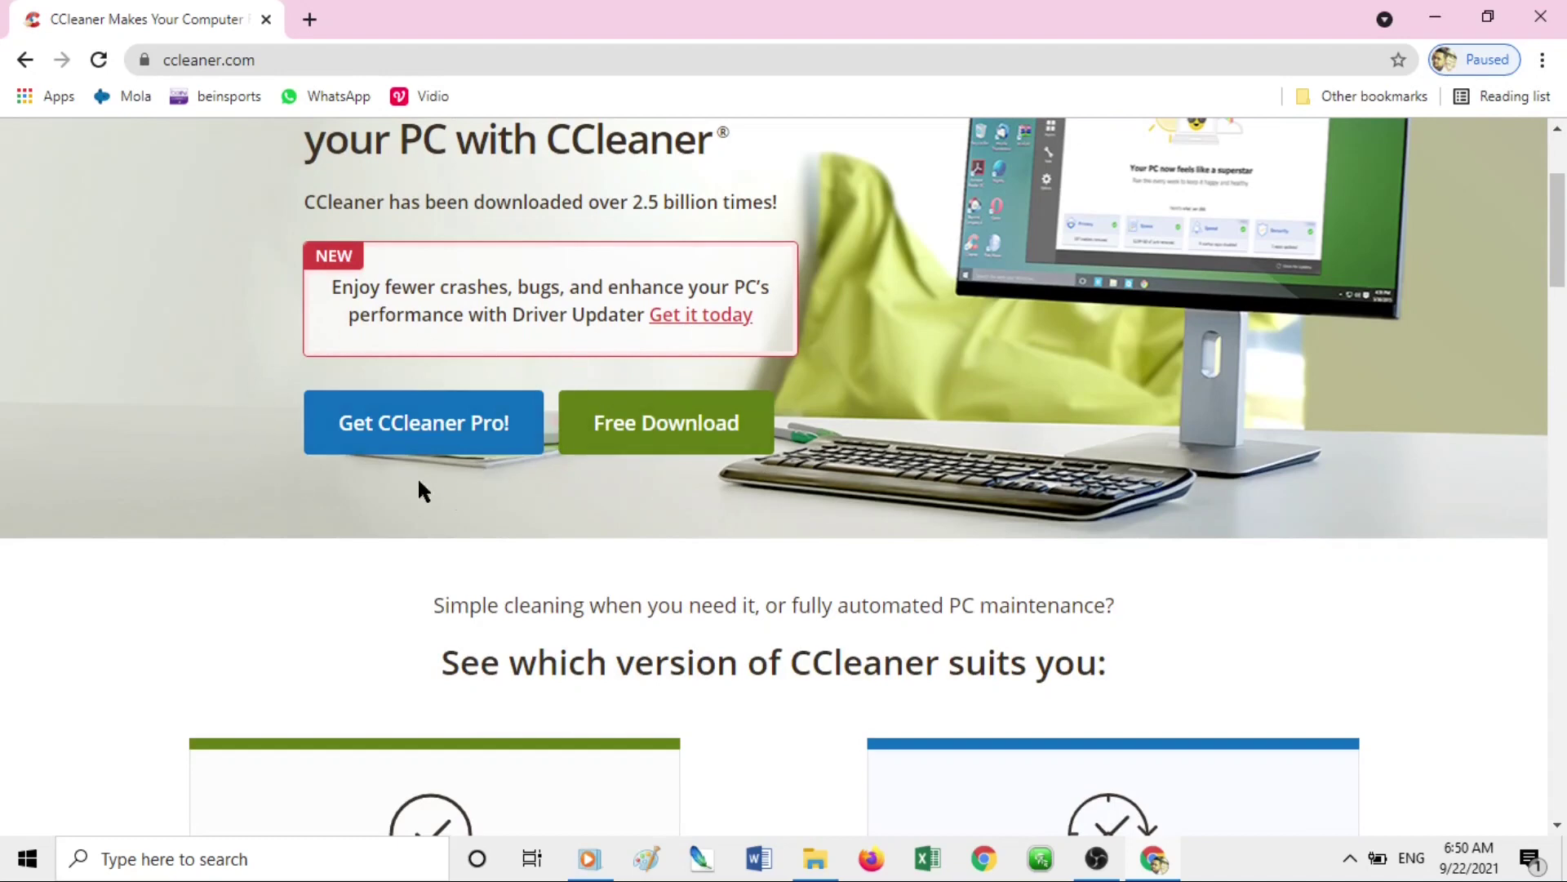
click(671, 425)
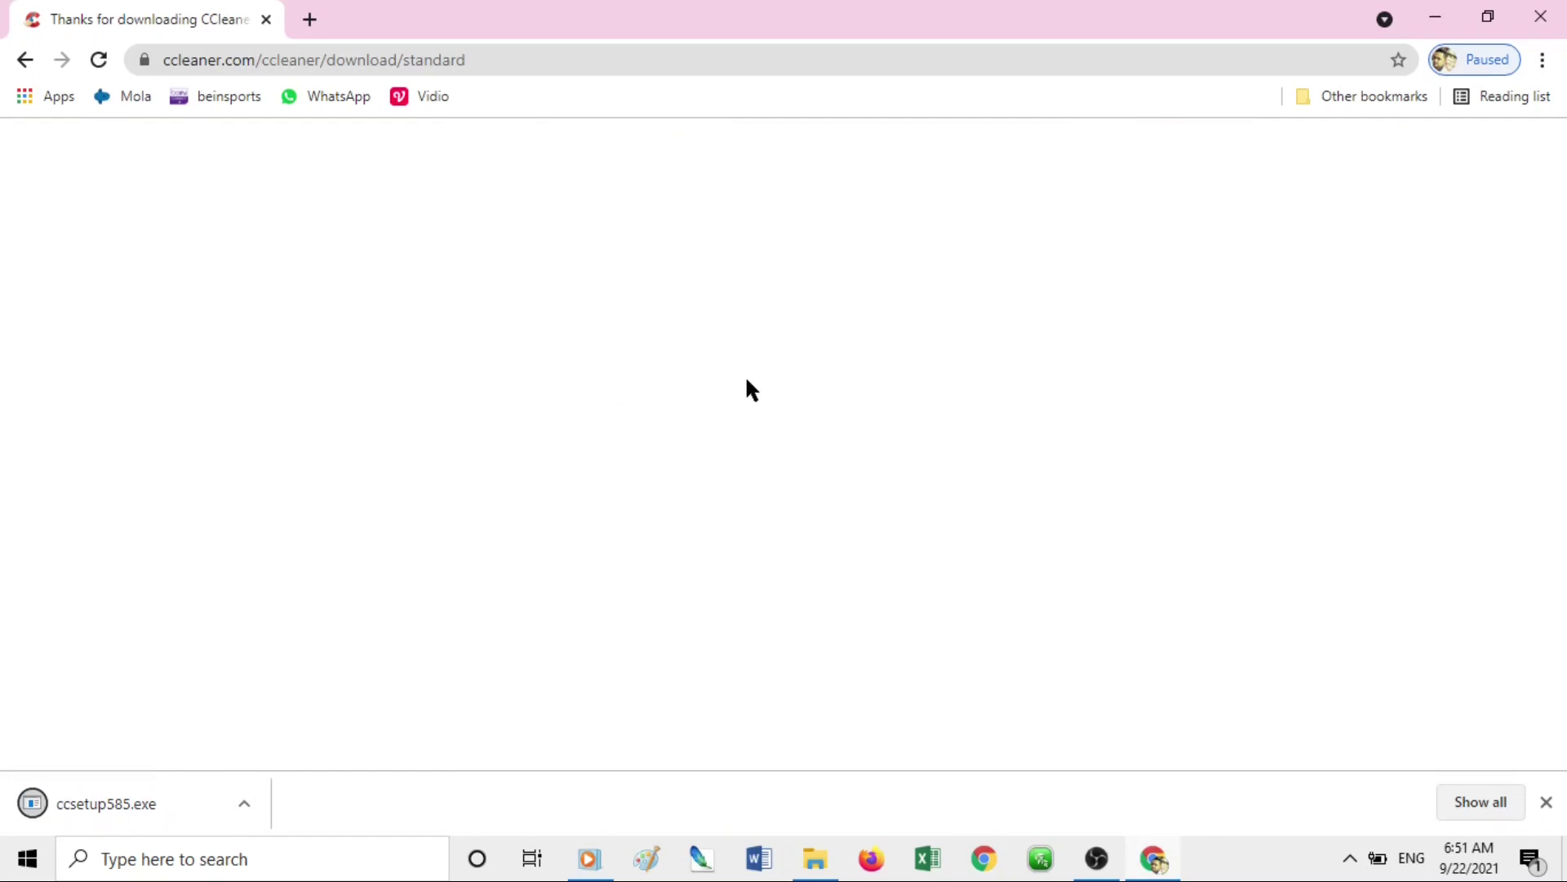
Run the downloaded ccsetup585.exe and install CCleaner v5.85 with the default options in English
click(99, 799)
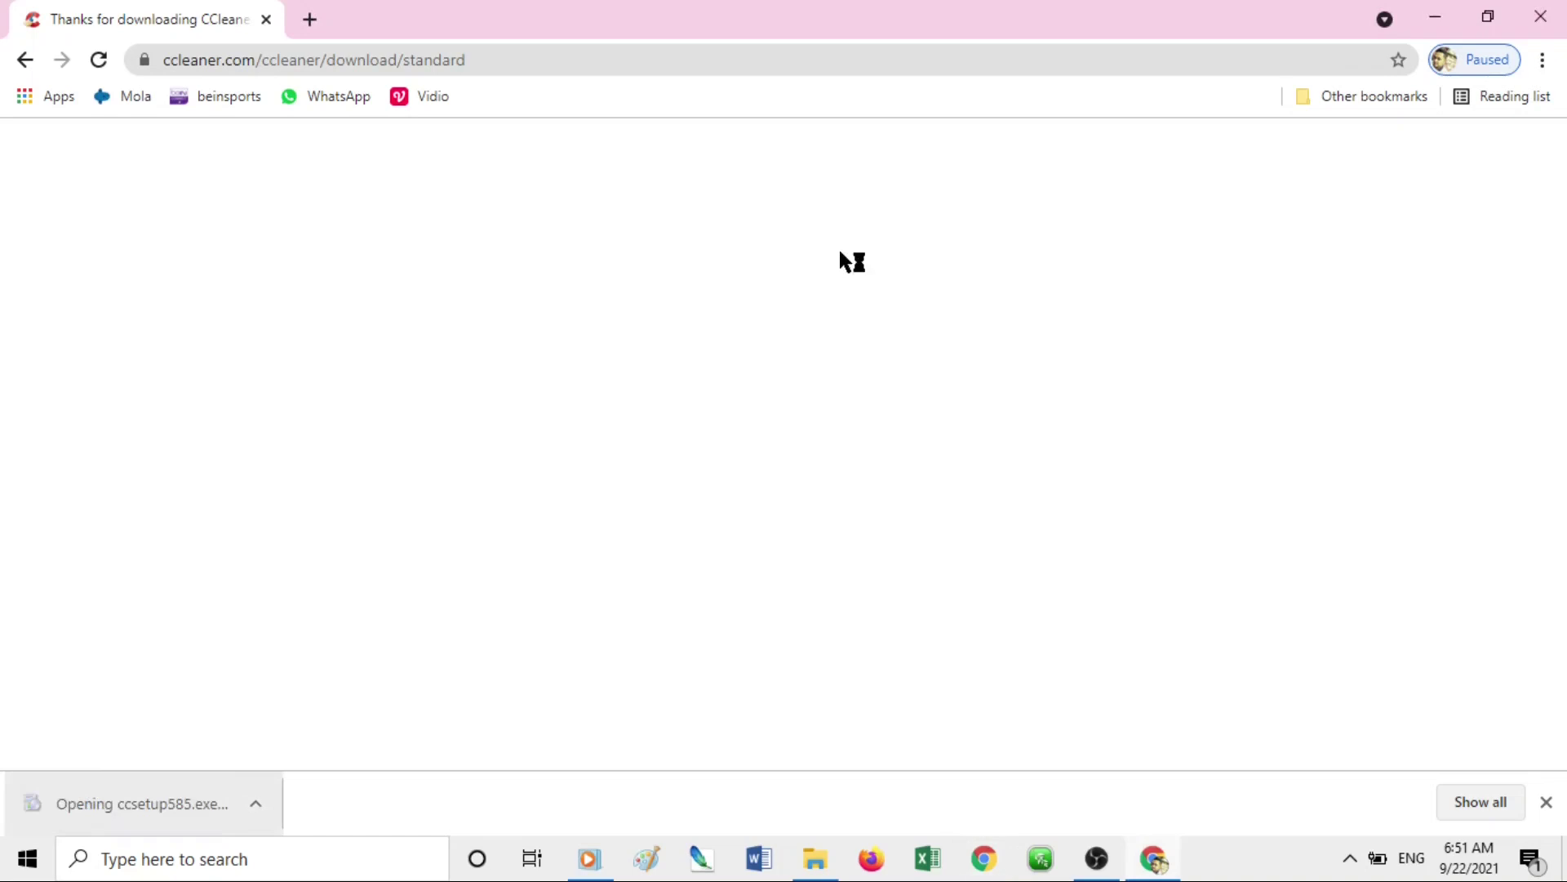
click(1433, 17)
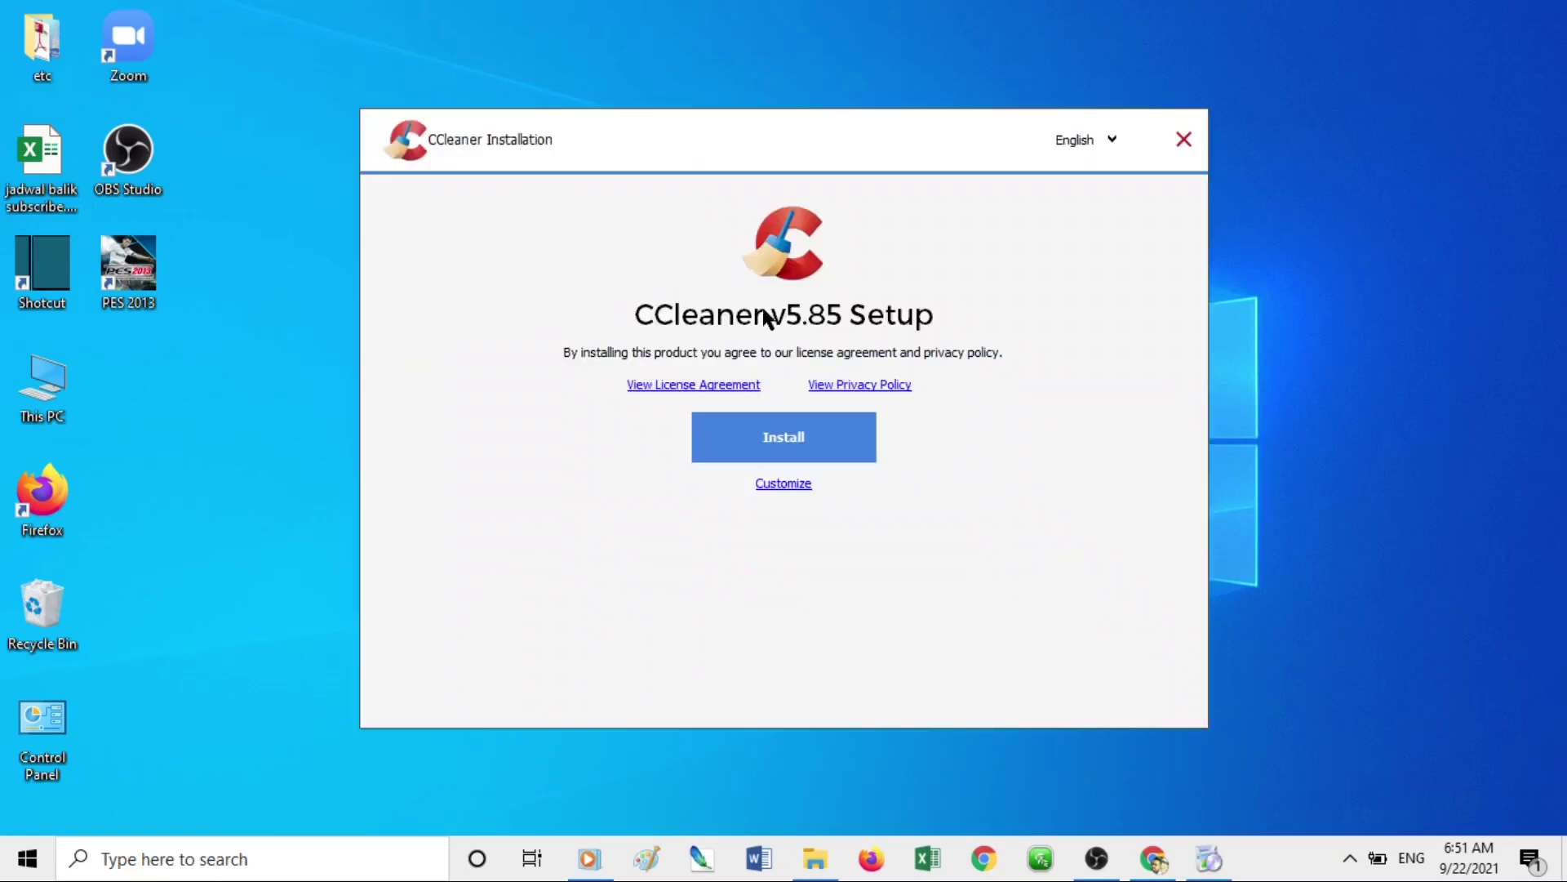
click(769, 435)
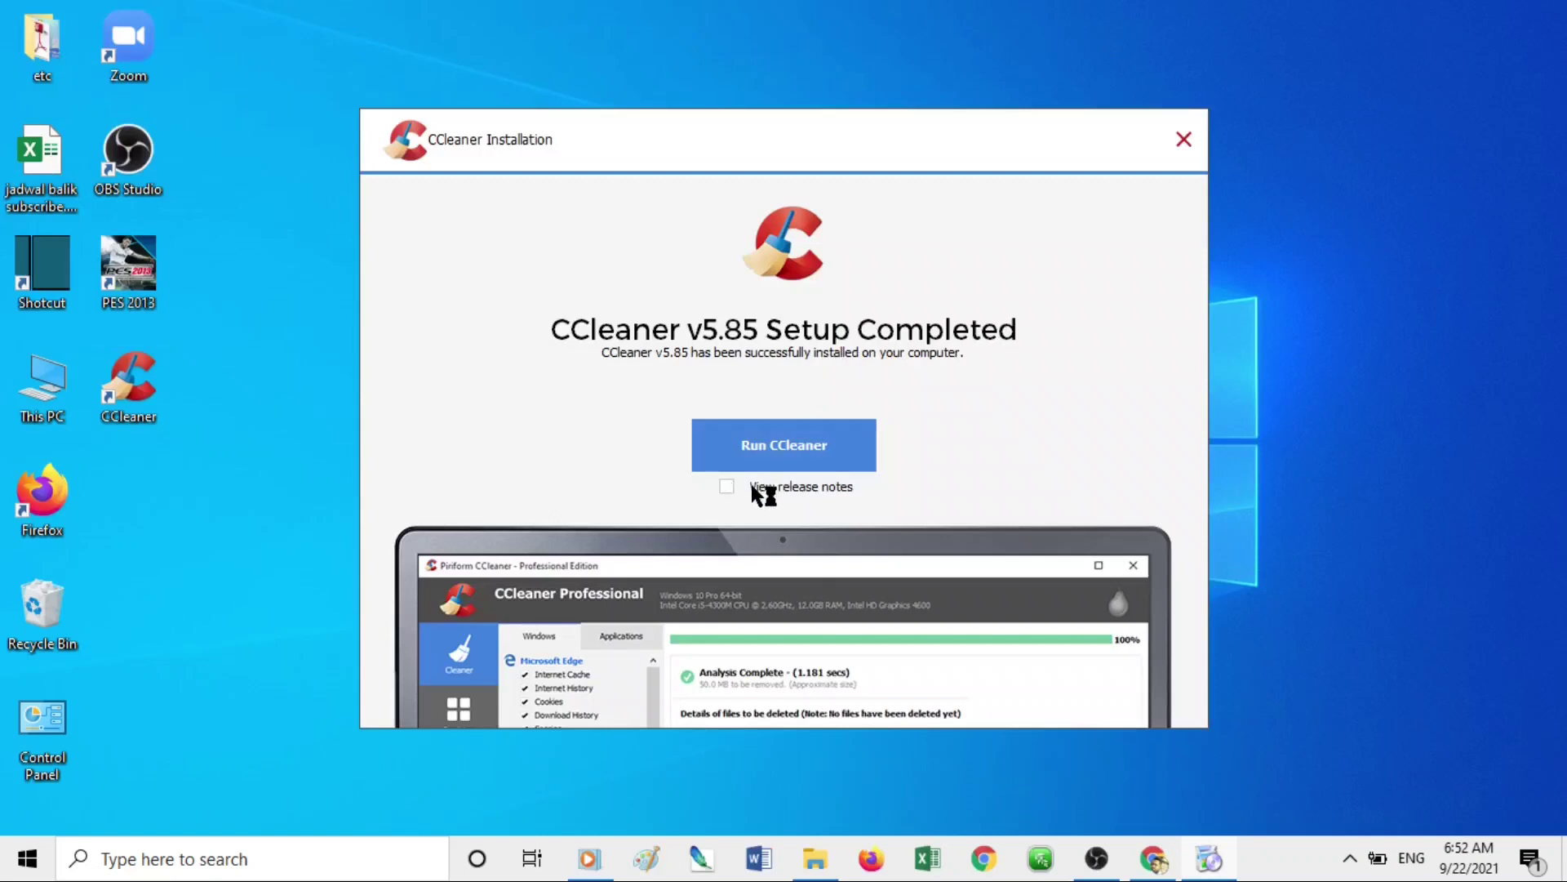
Launch CCleaner from the completed setup, go through its welcome screens and maximize its window
click(784, 439)
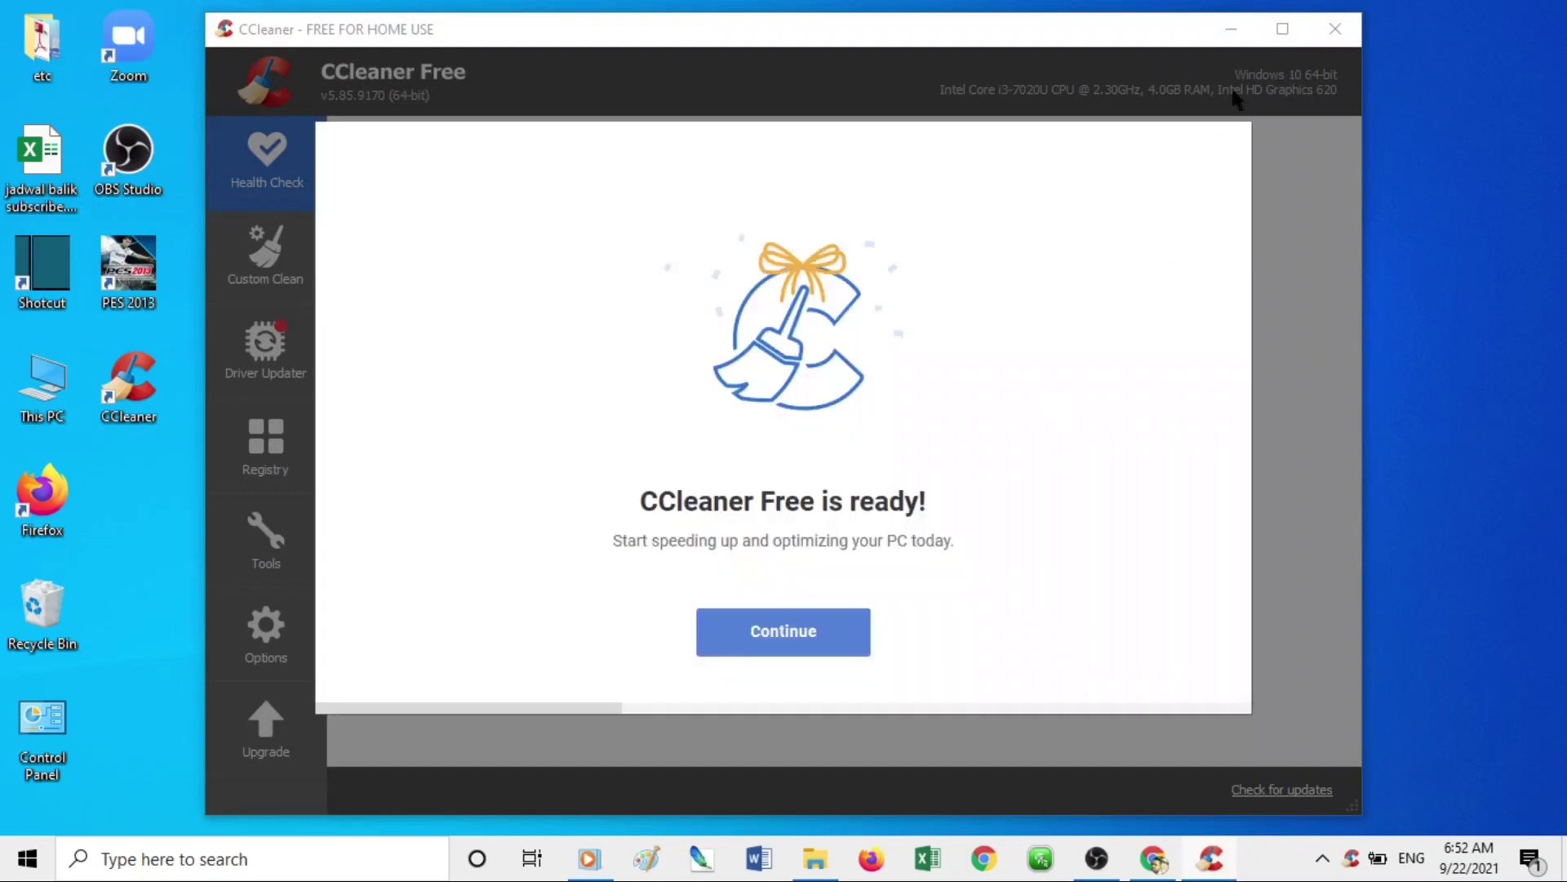
click(773, 634)
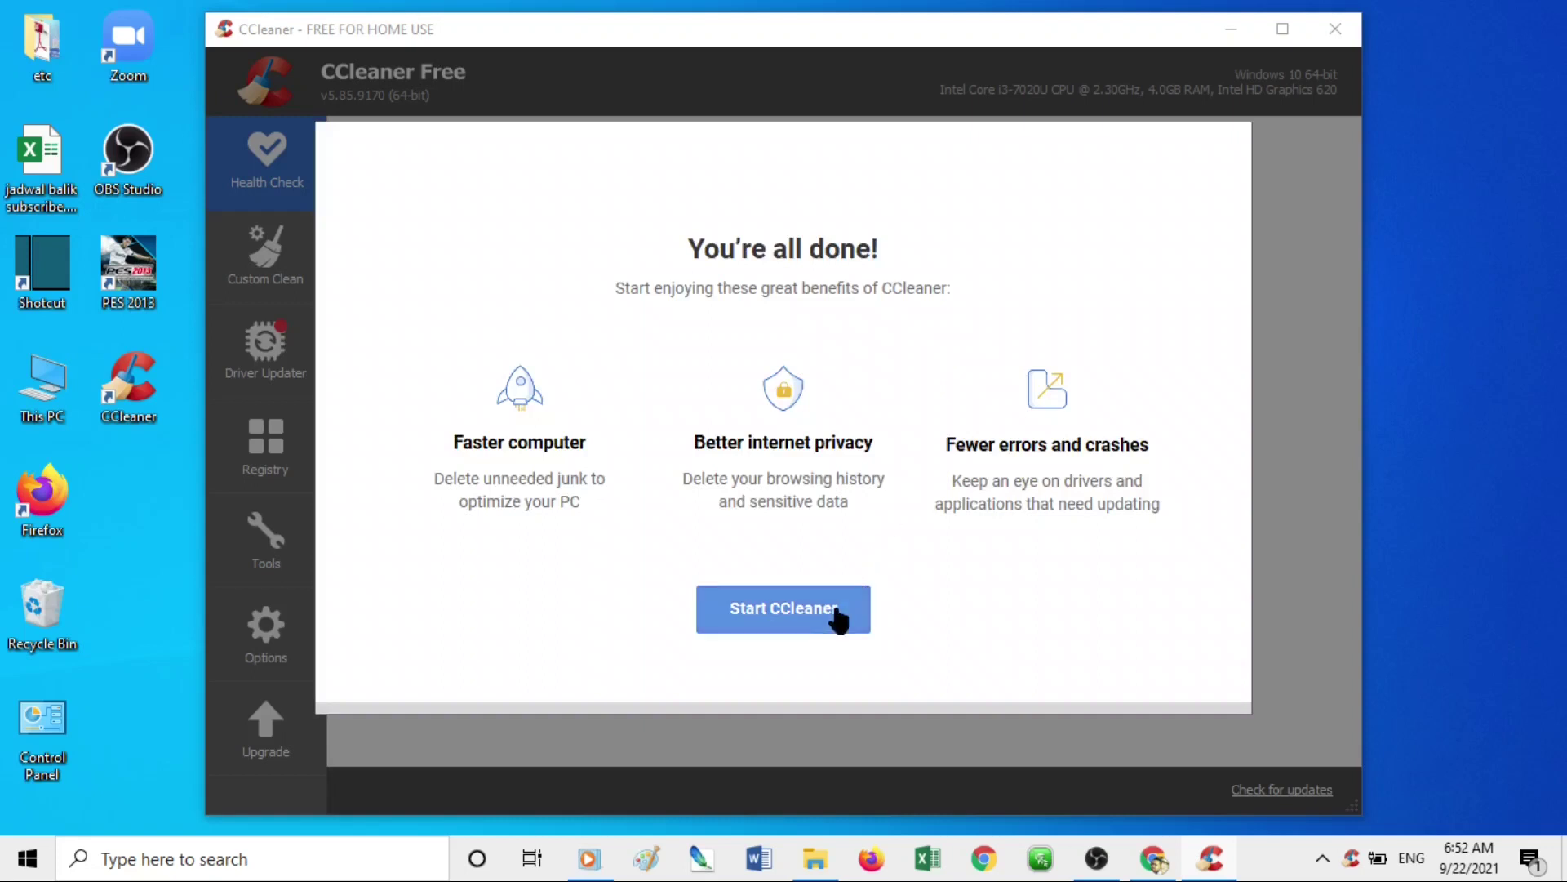
click(782, 613)
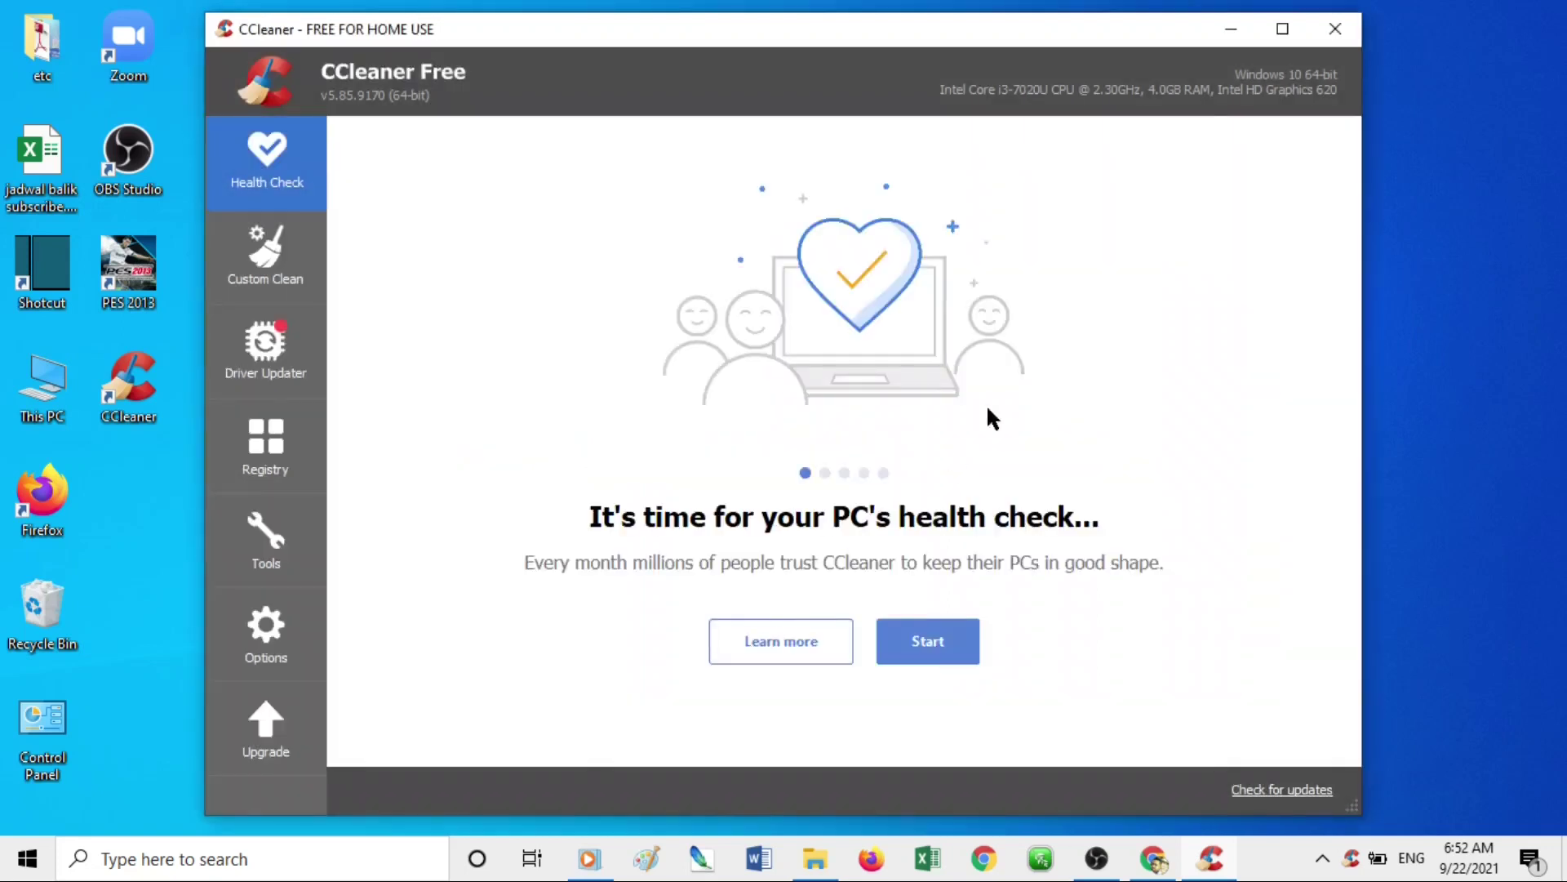
click(1282, 28)
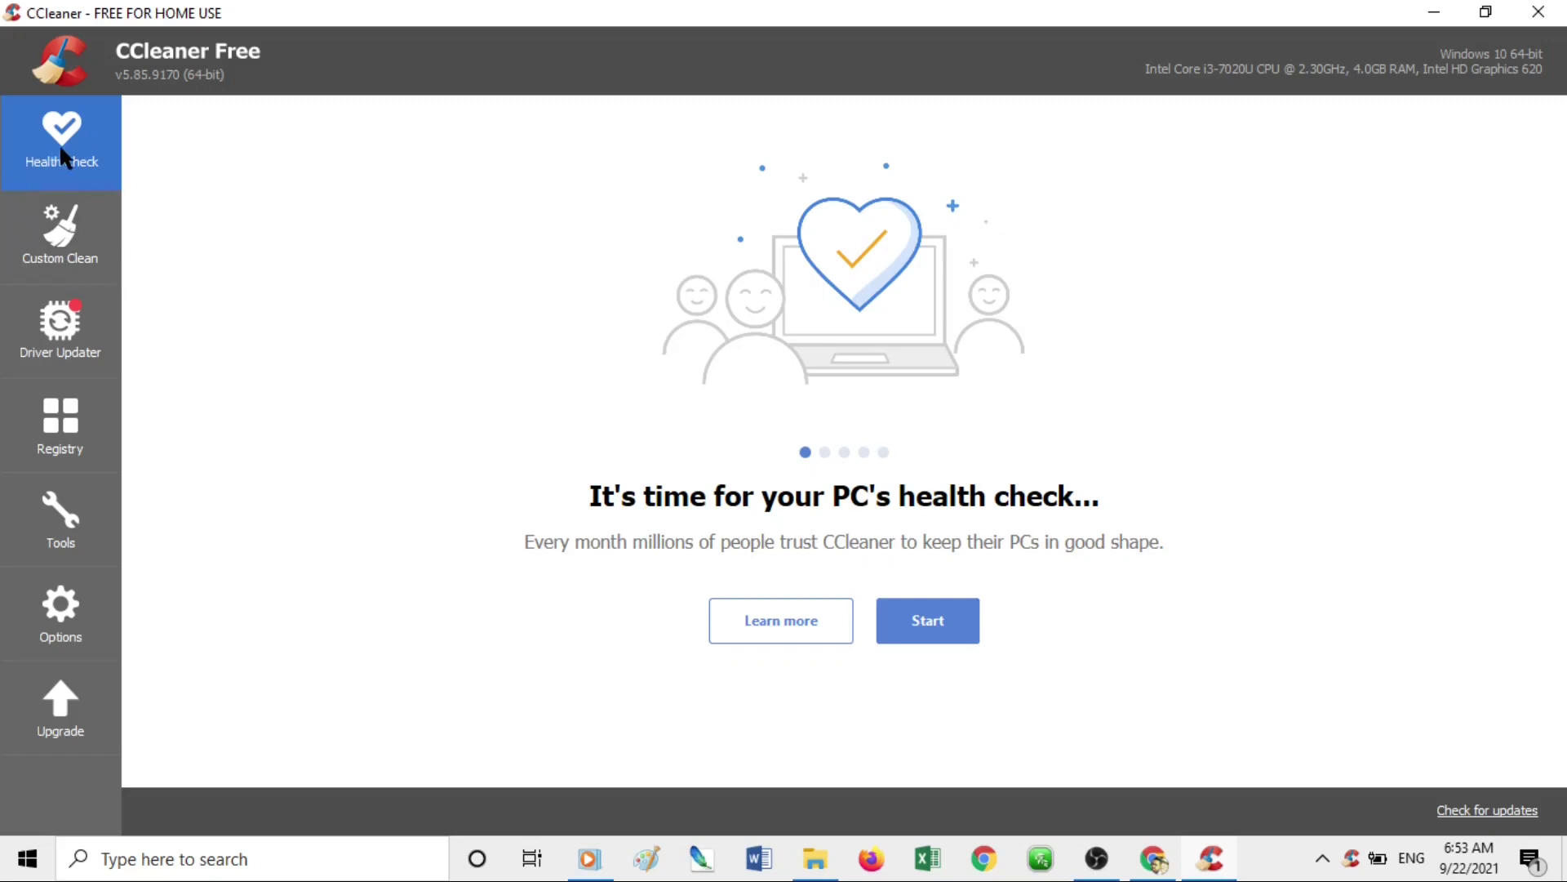
Run a Health Check, letting it close Google Chrome for the analysis, and fix the privacy and space issues
click(931, 627)
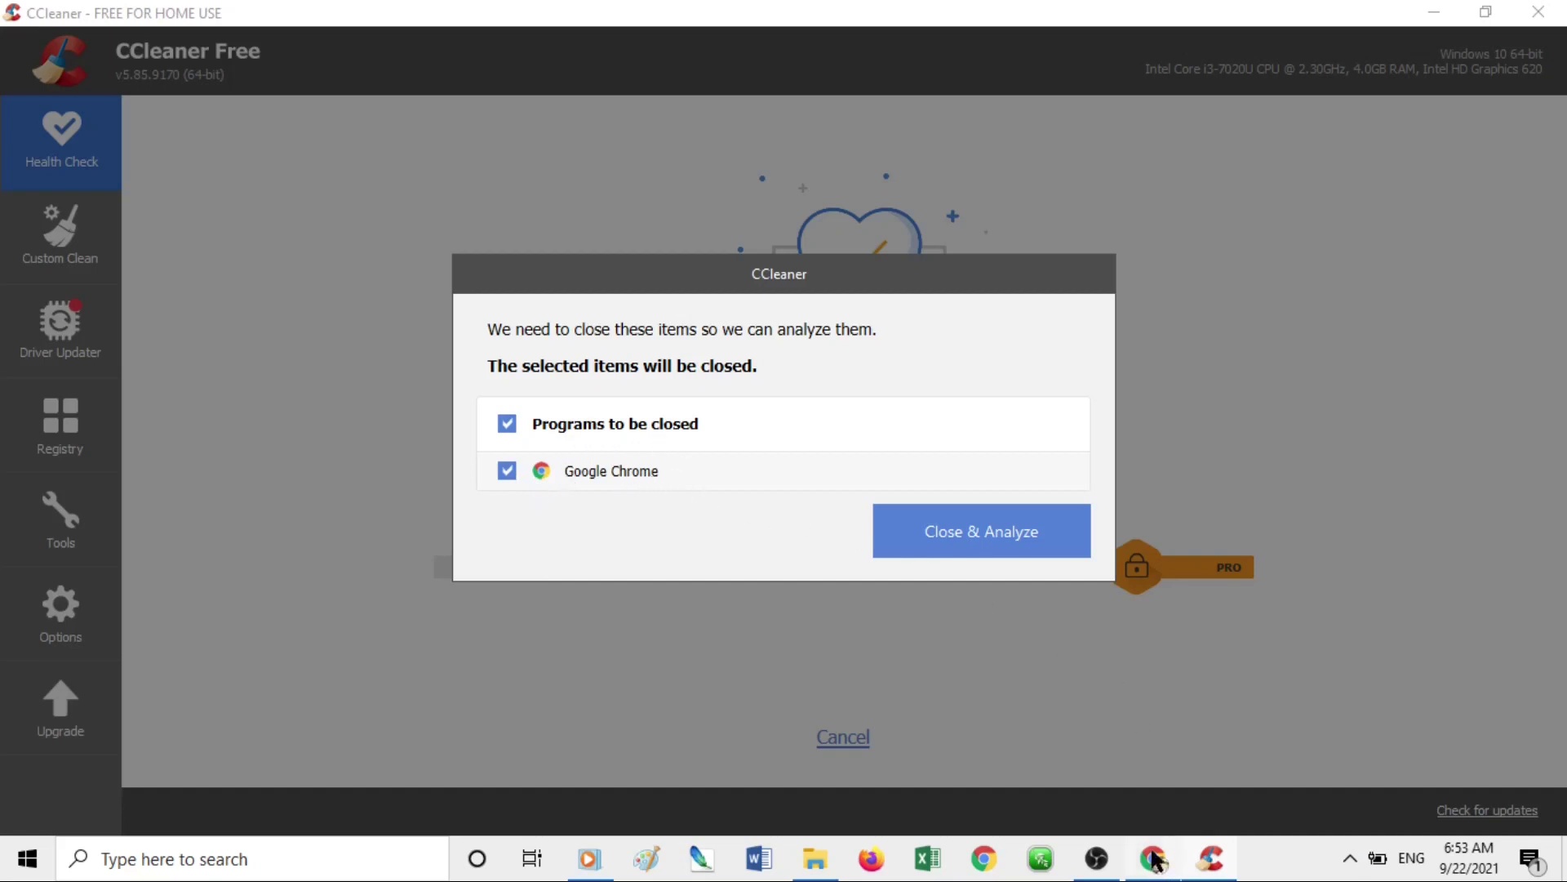
mouse_move(1155, 859)
mouse_move(1155, 804)
click(984, 534)
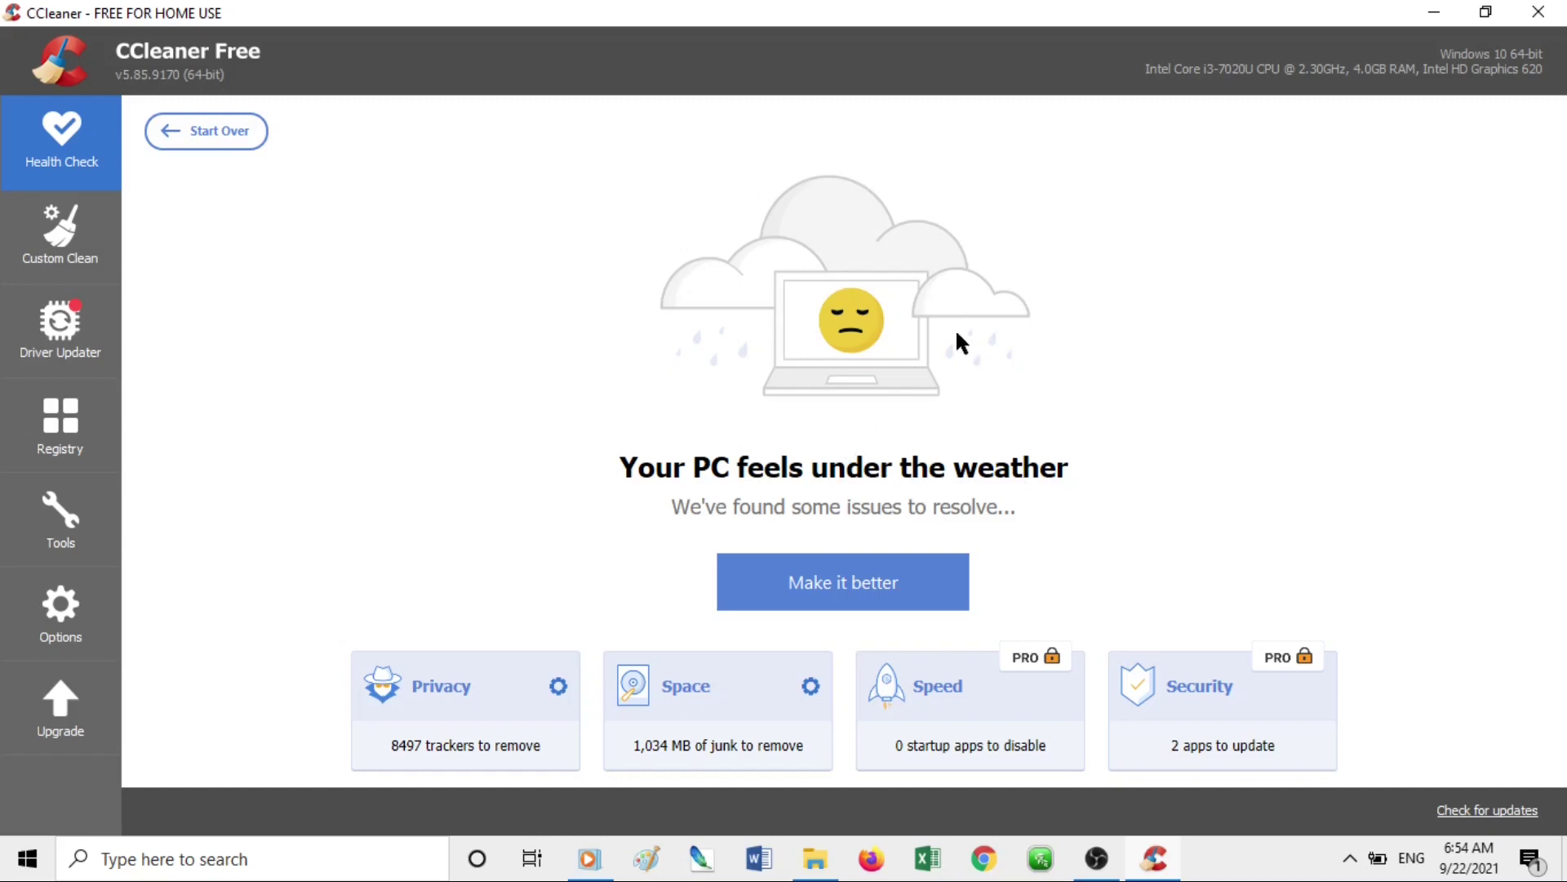
click(839, 584)
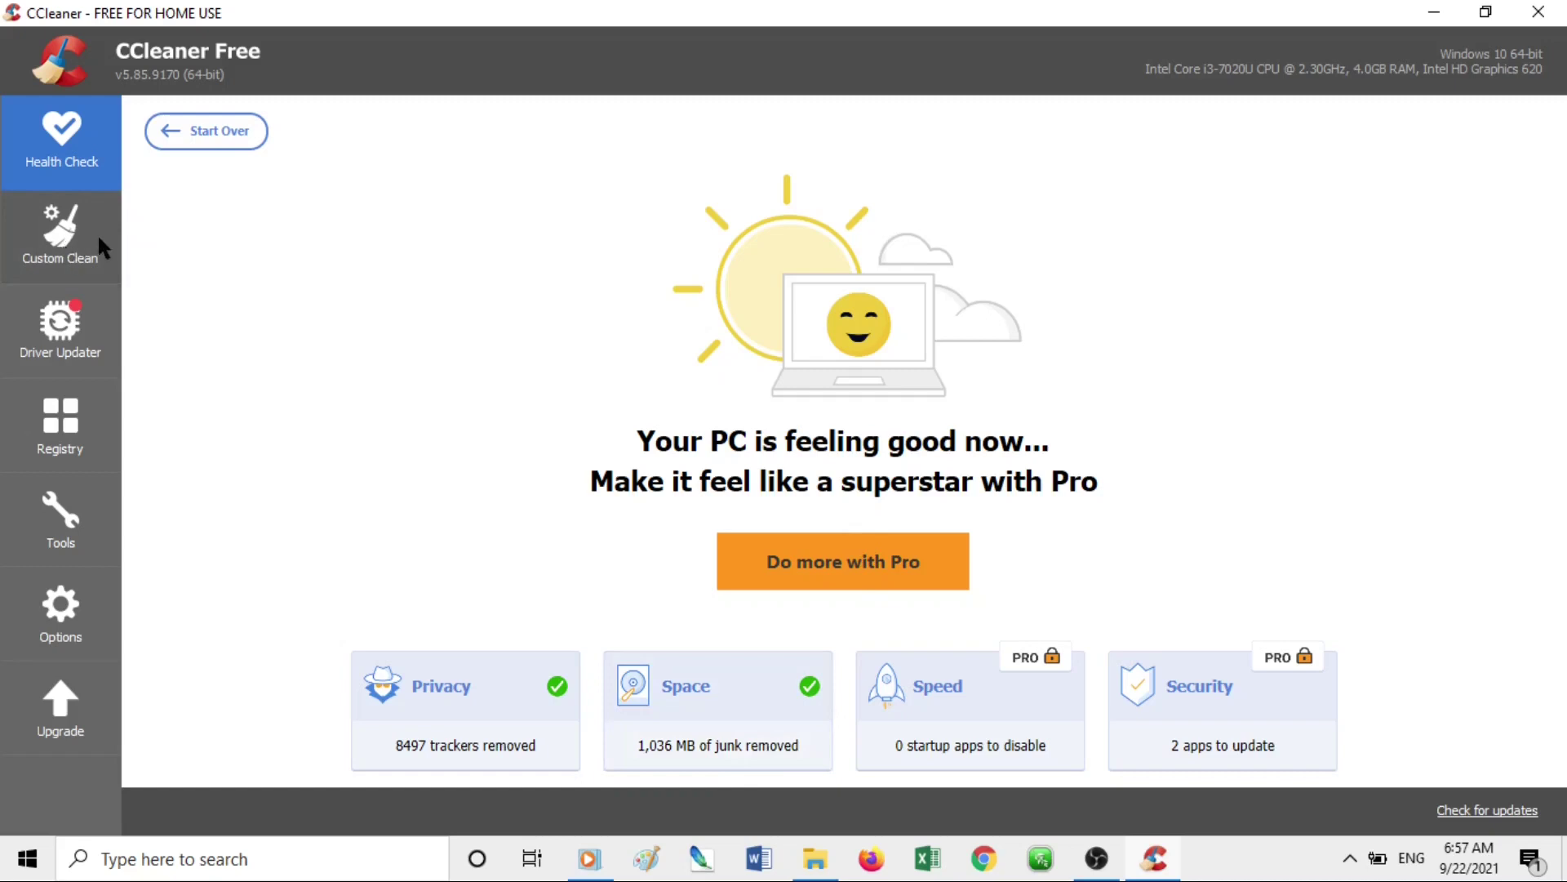
Examine the Windows and Applications items selected for cleaning in Custom Clean
click(69, 258)
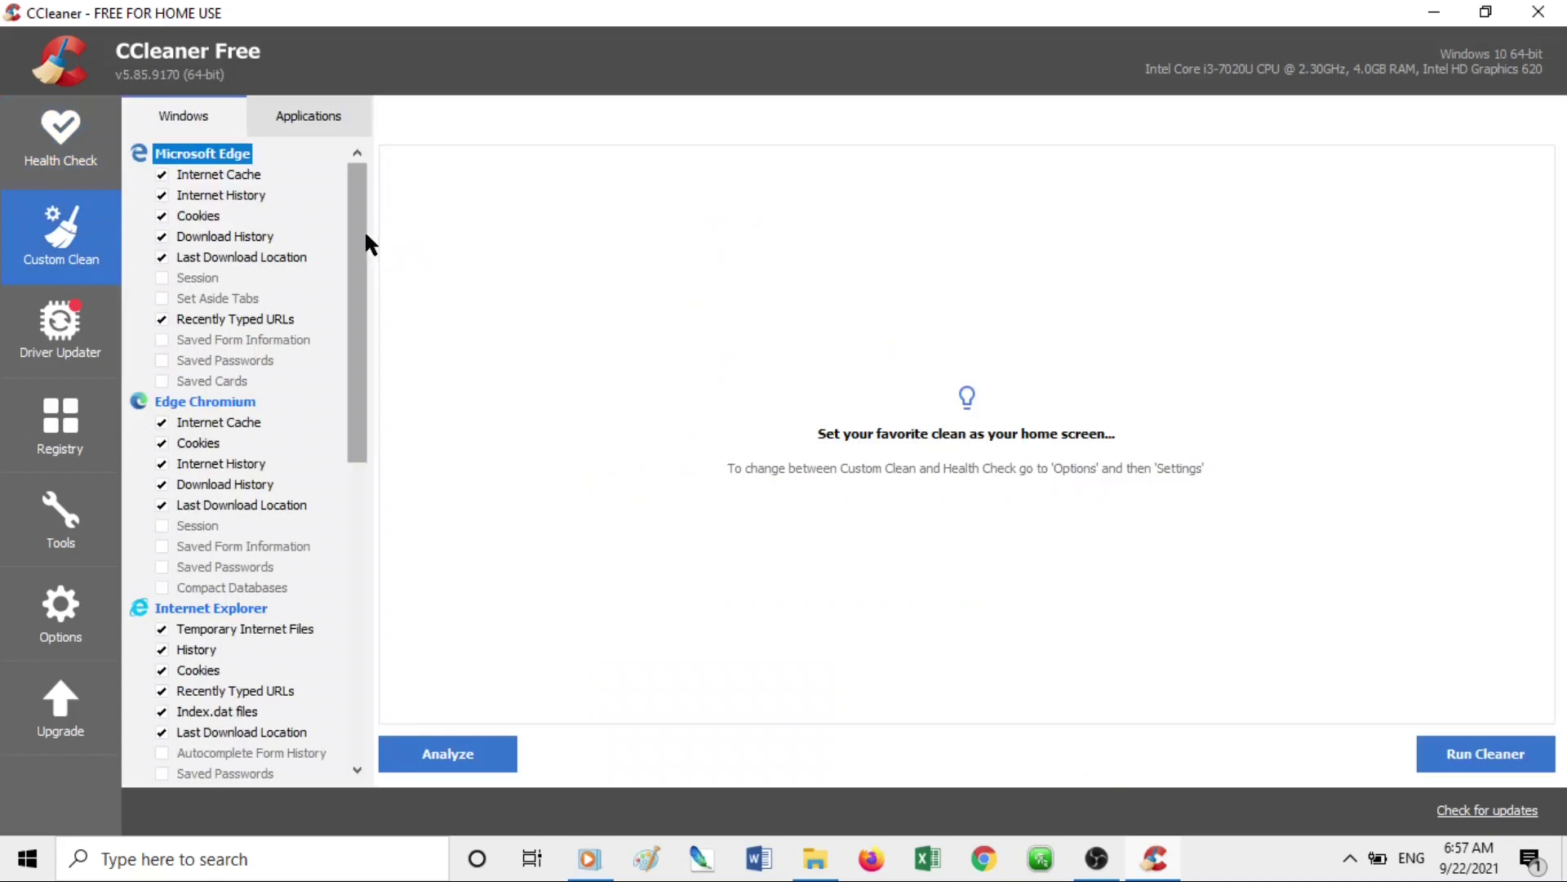
mouse_move(364, 230)
mouse_down()
mouse_move(335, 379)
mouse_move(364, 571)
mouse_move(375, 245)
mouse_move(363, 216)
mouse_up()
drag(357, 224, 326, 164)
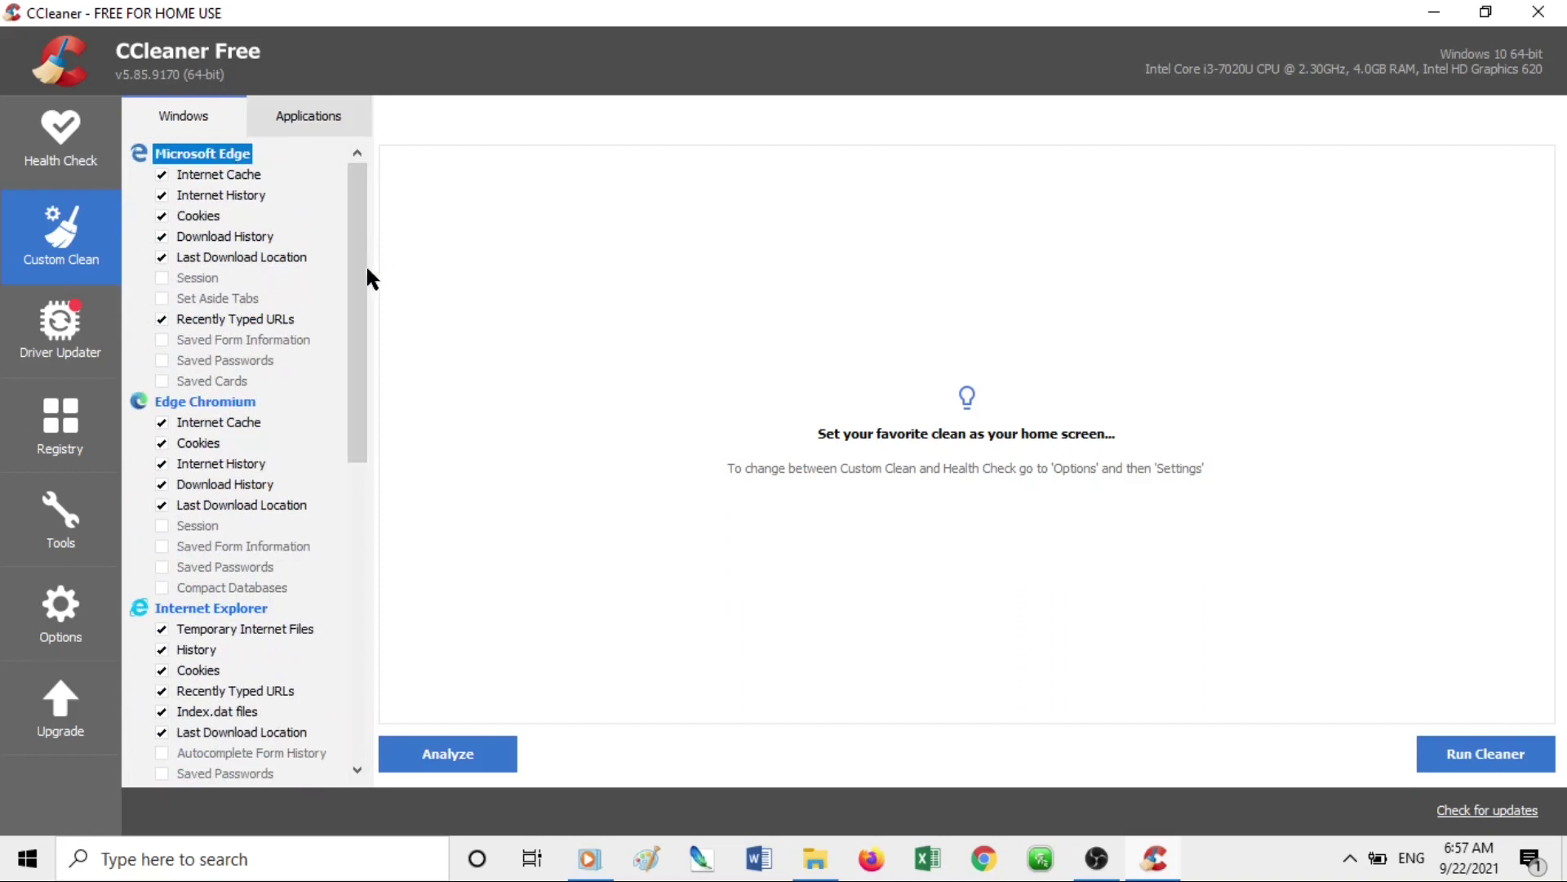
drag(354, 281, 369, 235)
scroll(233, 529, down, 10)
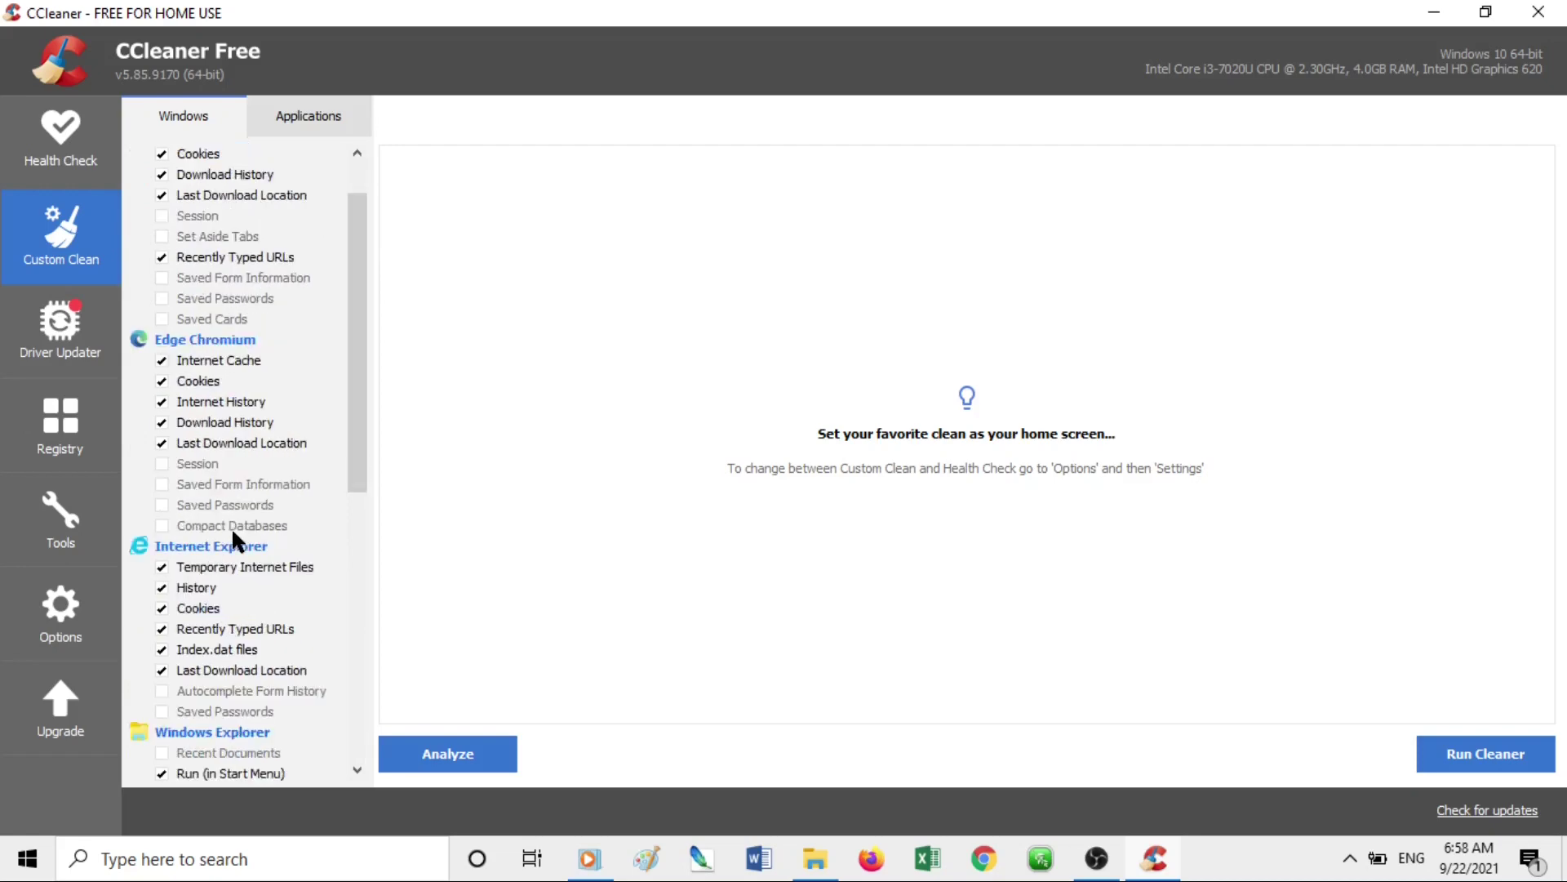
scroll(222, 531, up, 6)
scroll(253, 424, up, 3)
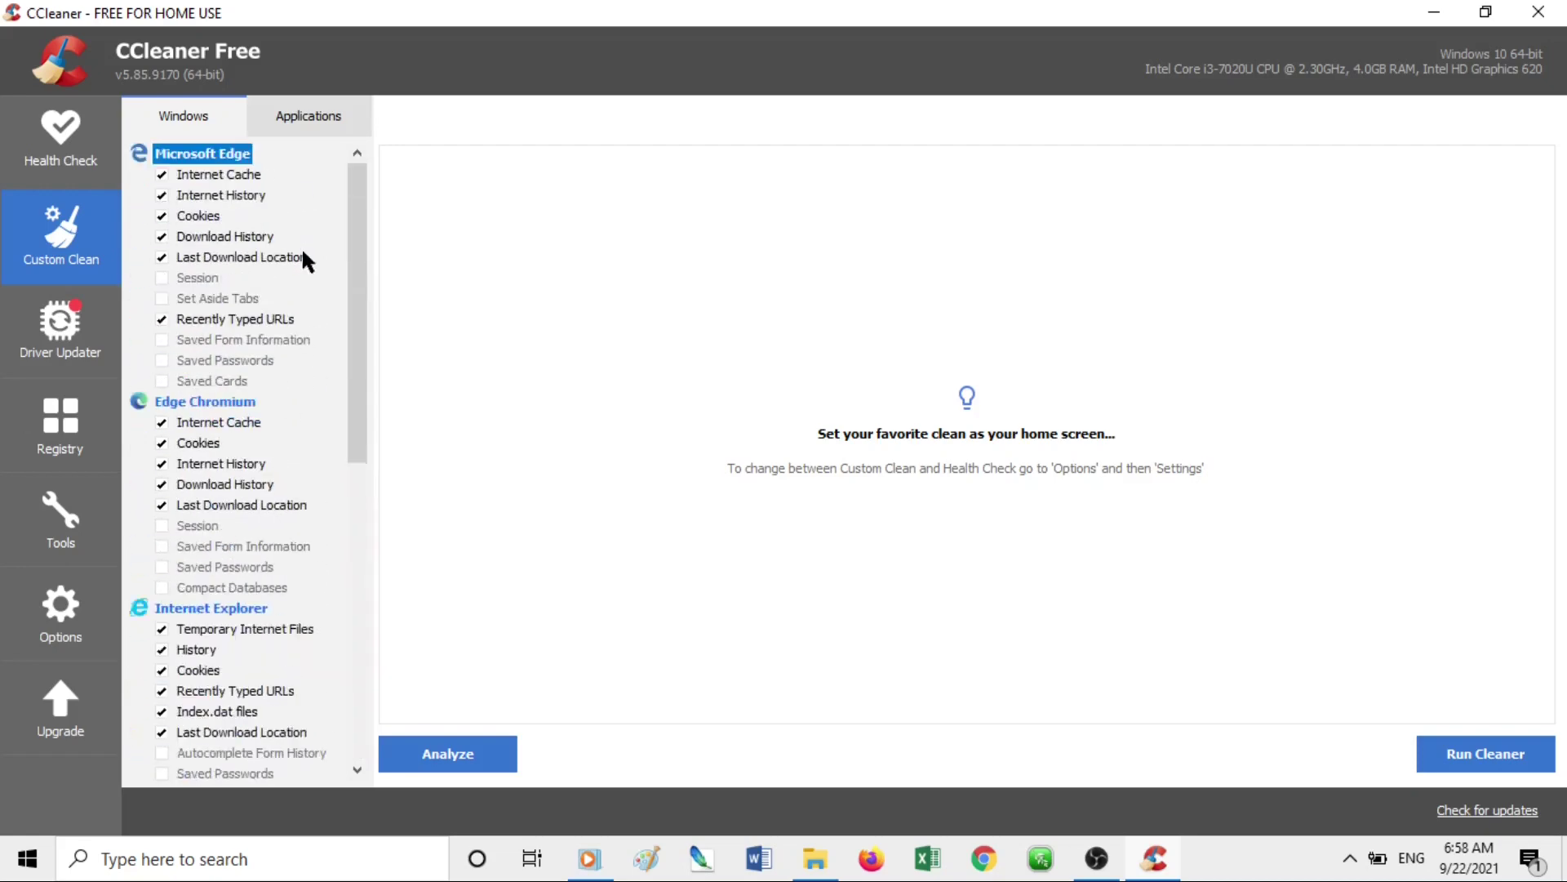
click(306, 114)
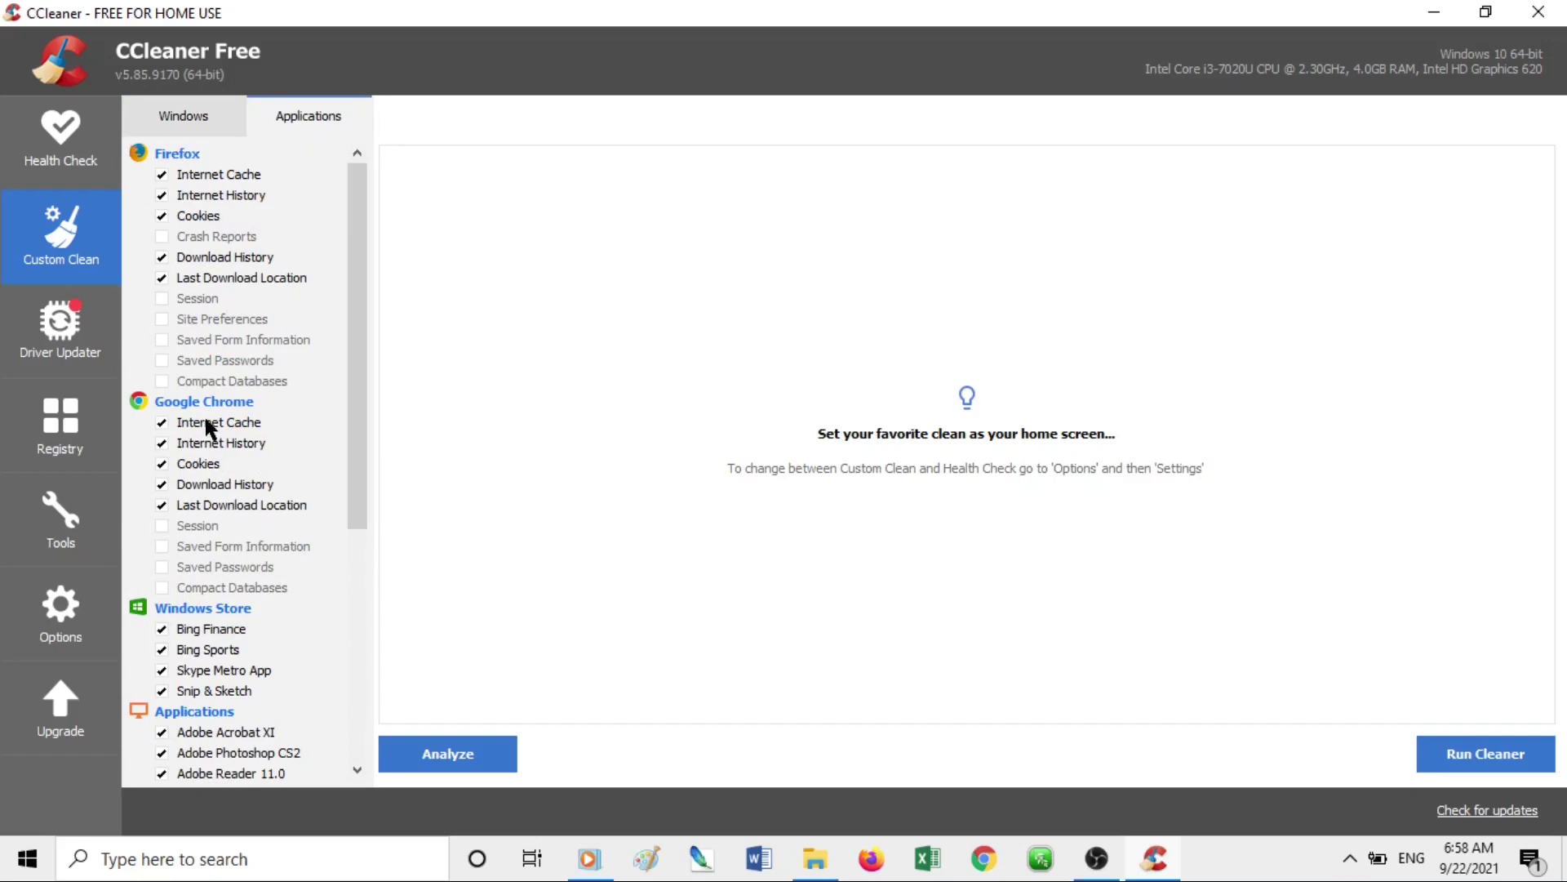
drag(354, 369, 374, 318)
drag(359, 292, 358, 531)
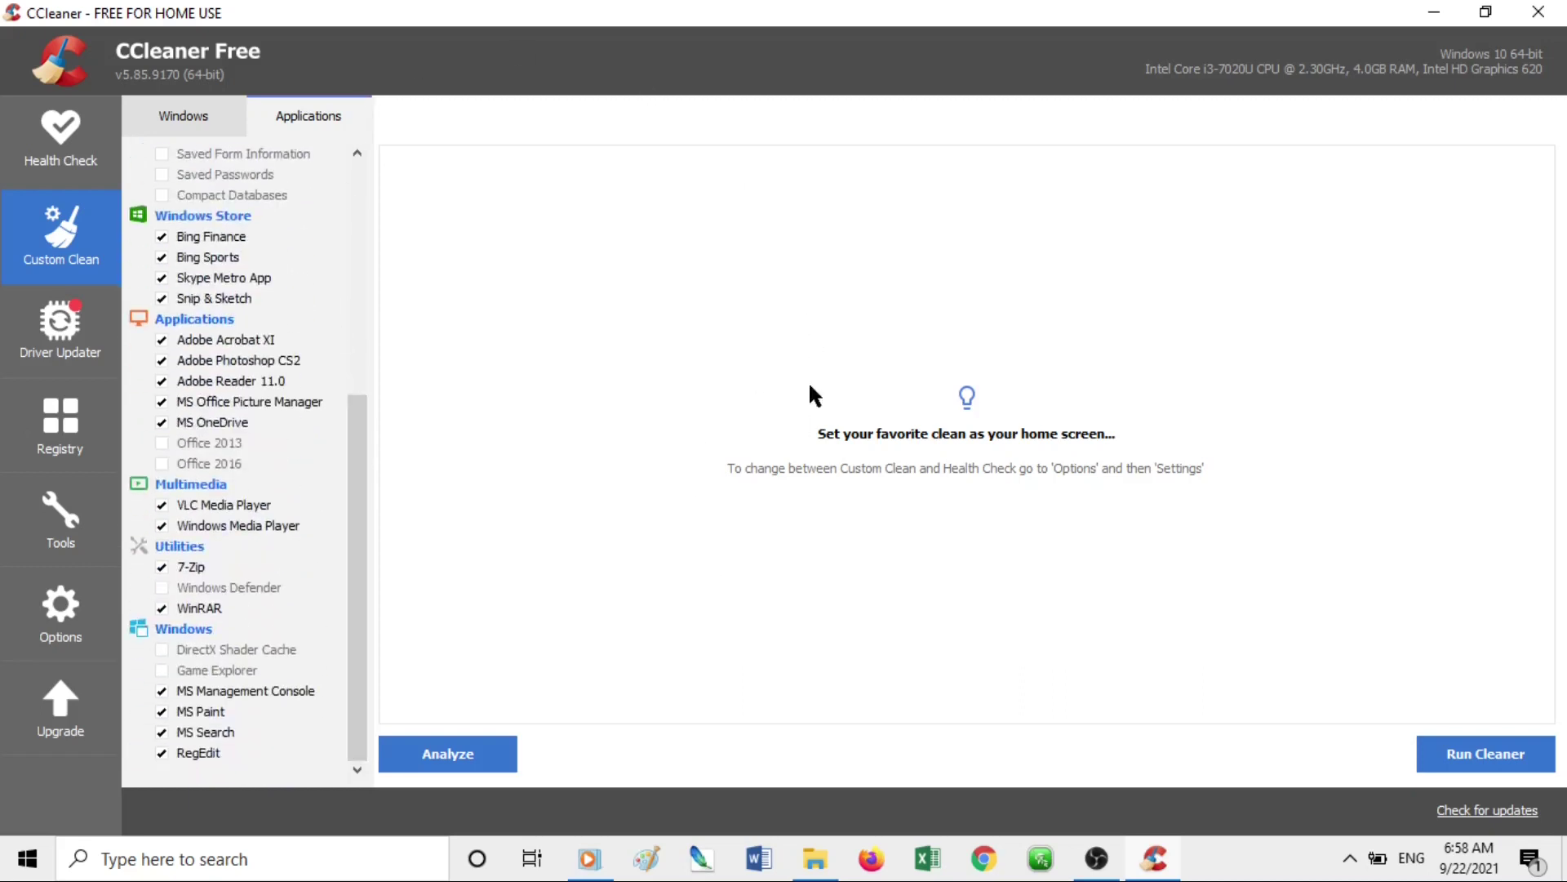
Analyze the selected Custom Clean items and run the cleaner to delete the files from the PC
click(448, 756)
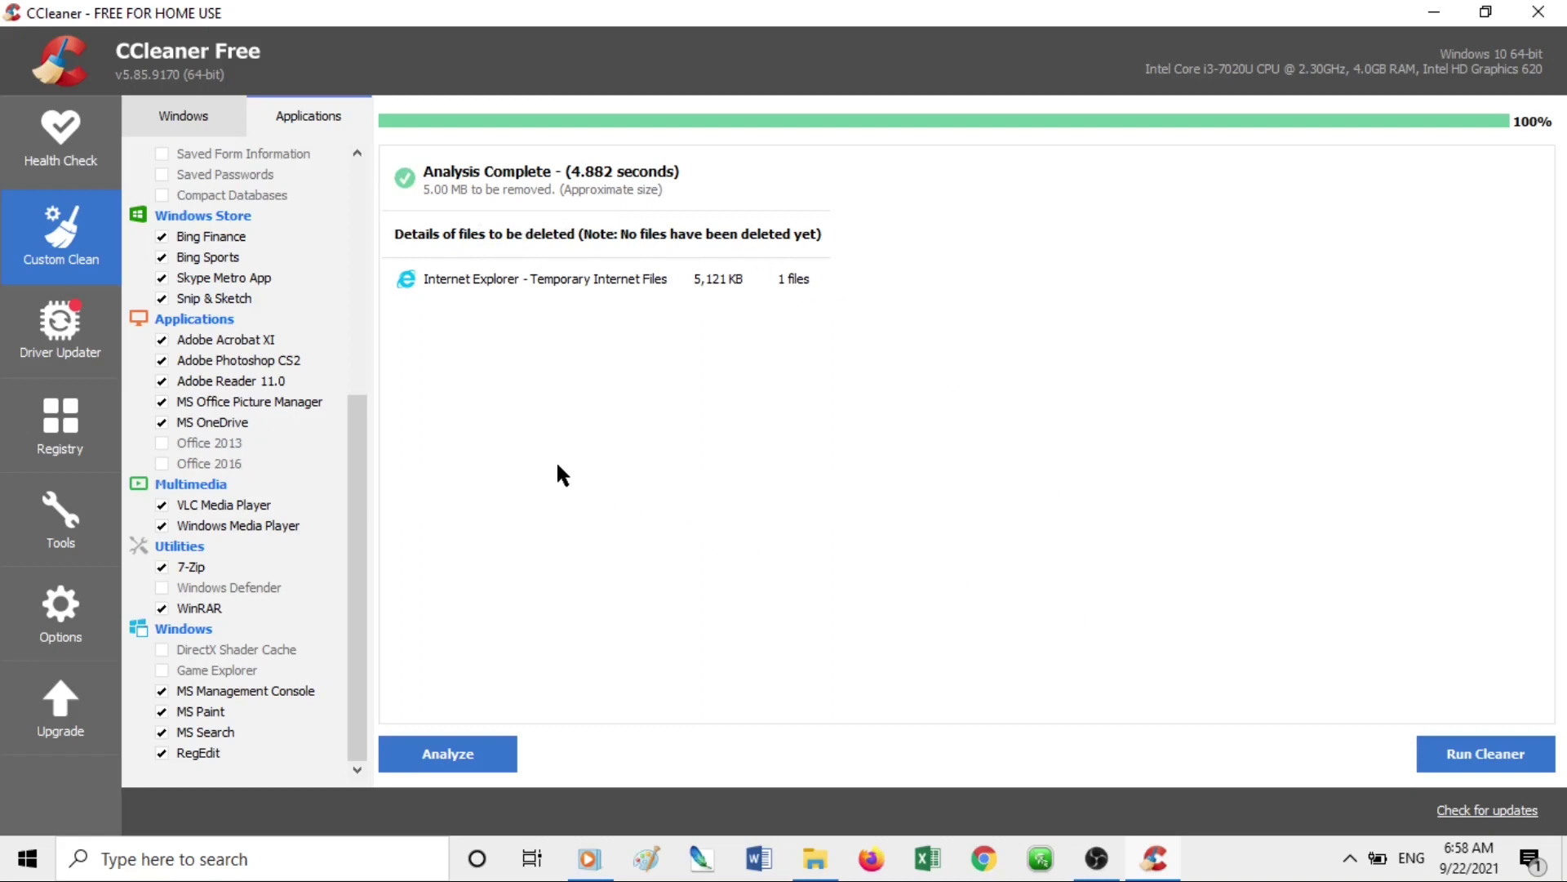
click(1437, 752)
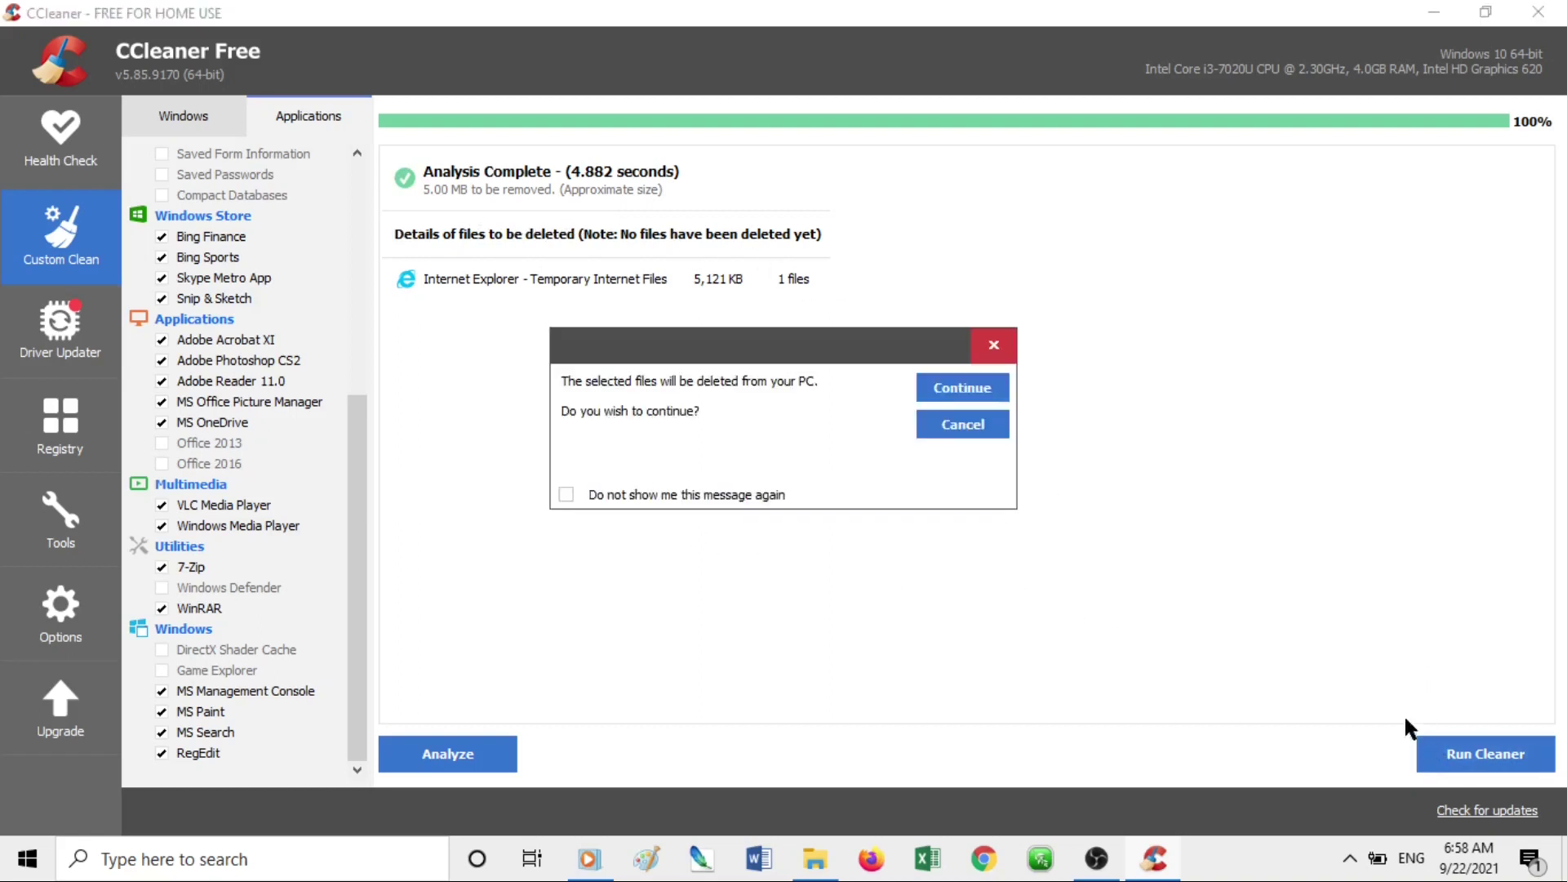
click(963, 395)
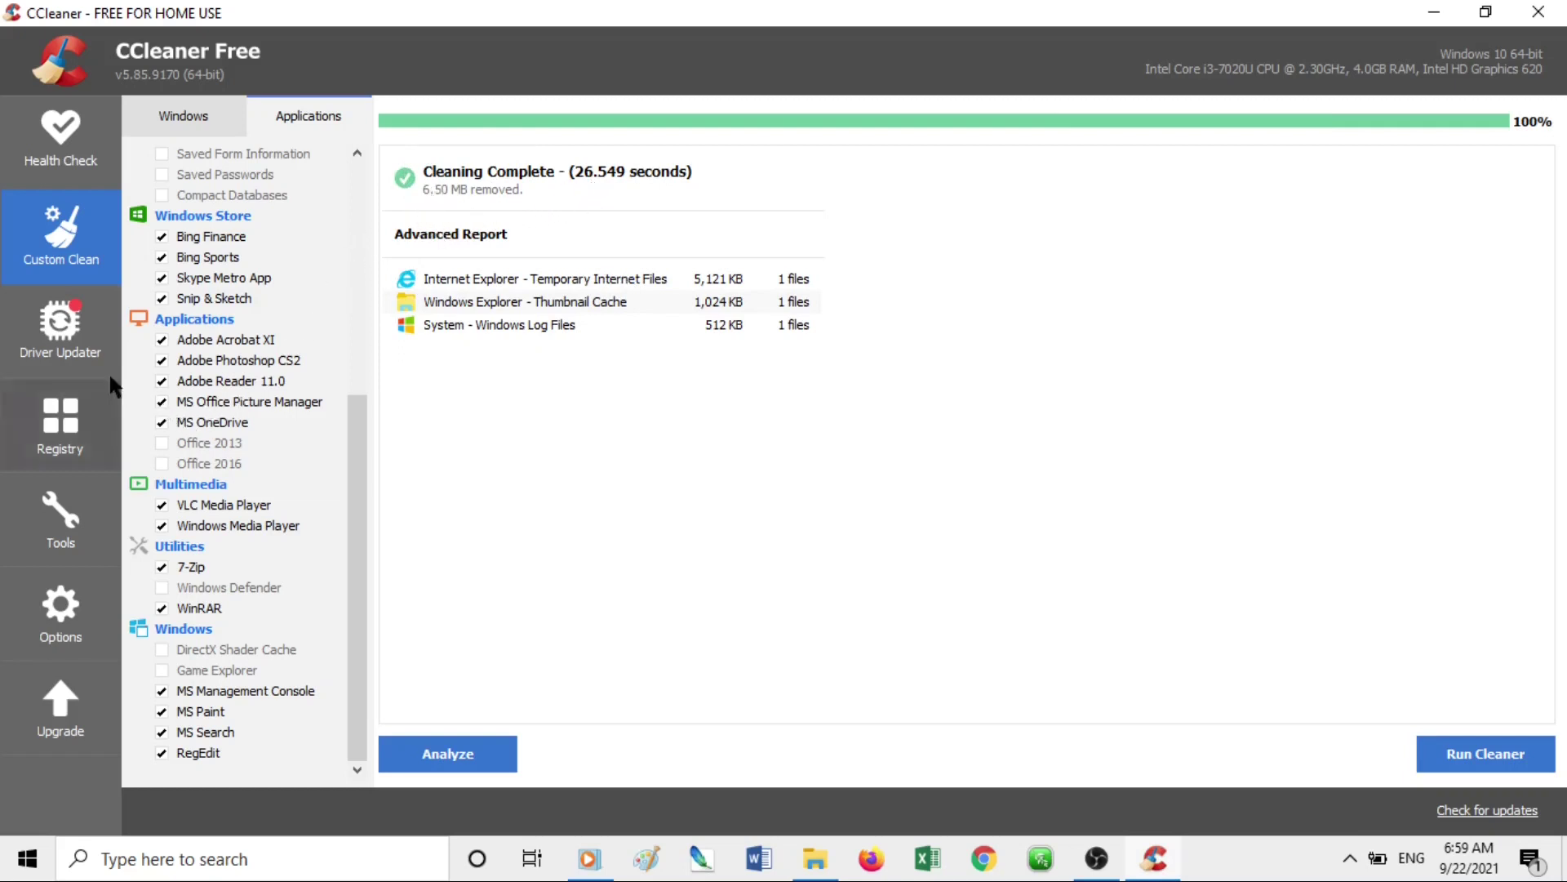
Go through the Driver Updater introduction and scan the PC's drivers
click(68, 349)
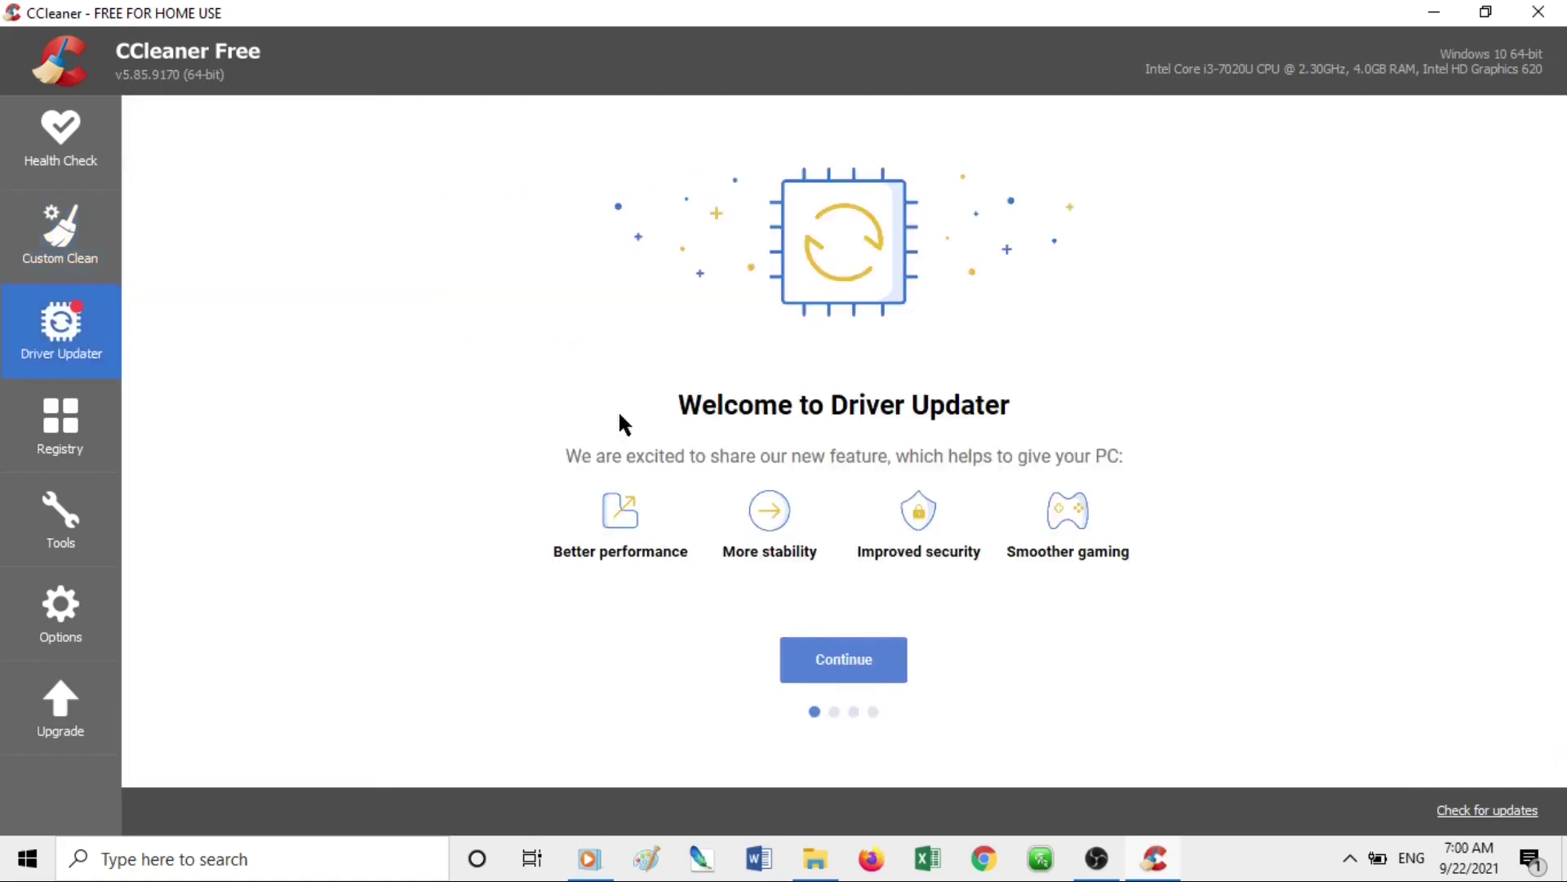
click(844, 665)
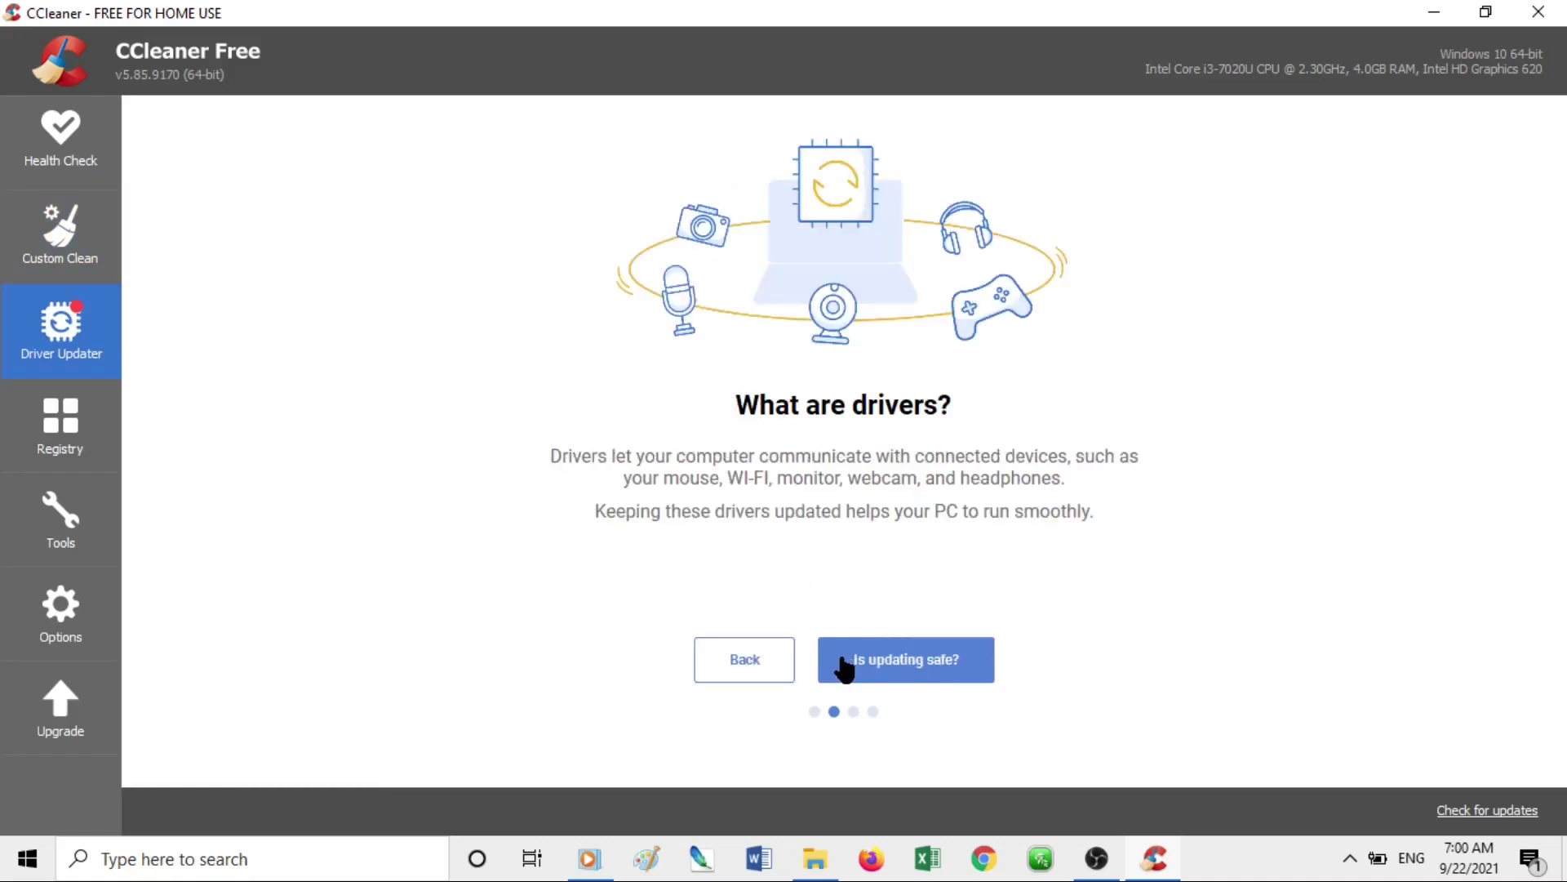
click(937, 663)
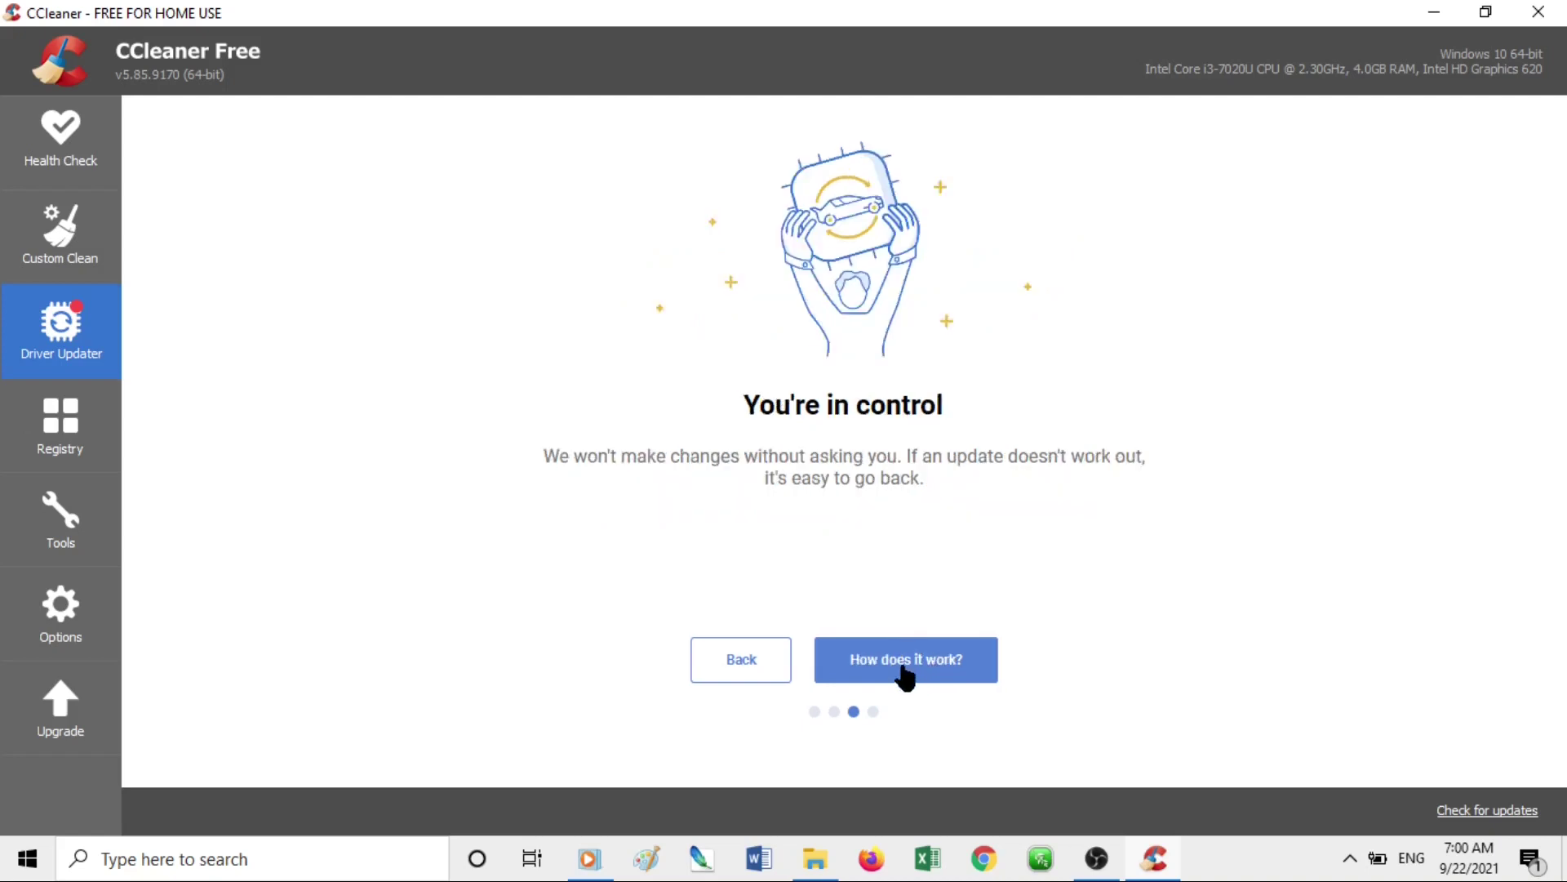
click(904, 676)
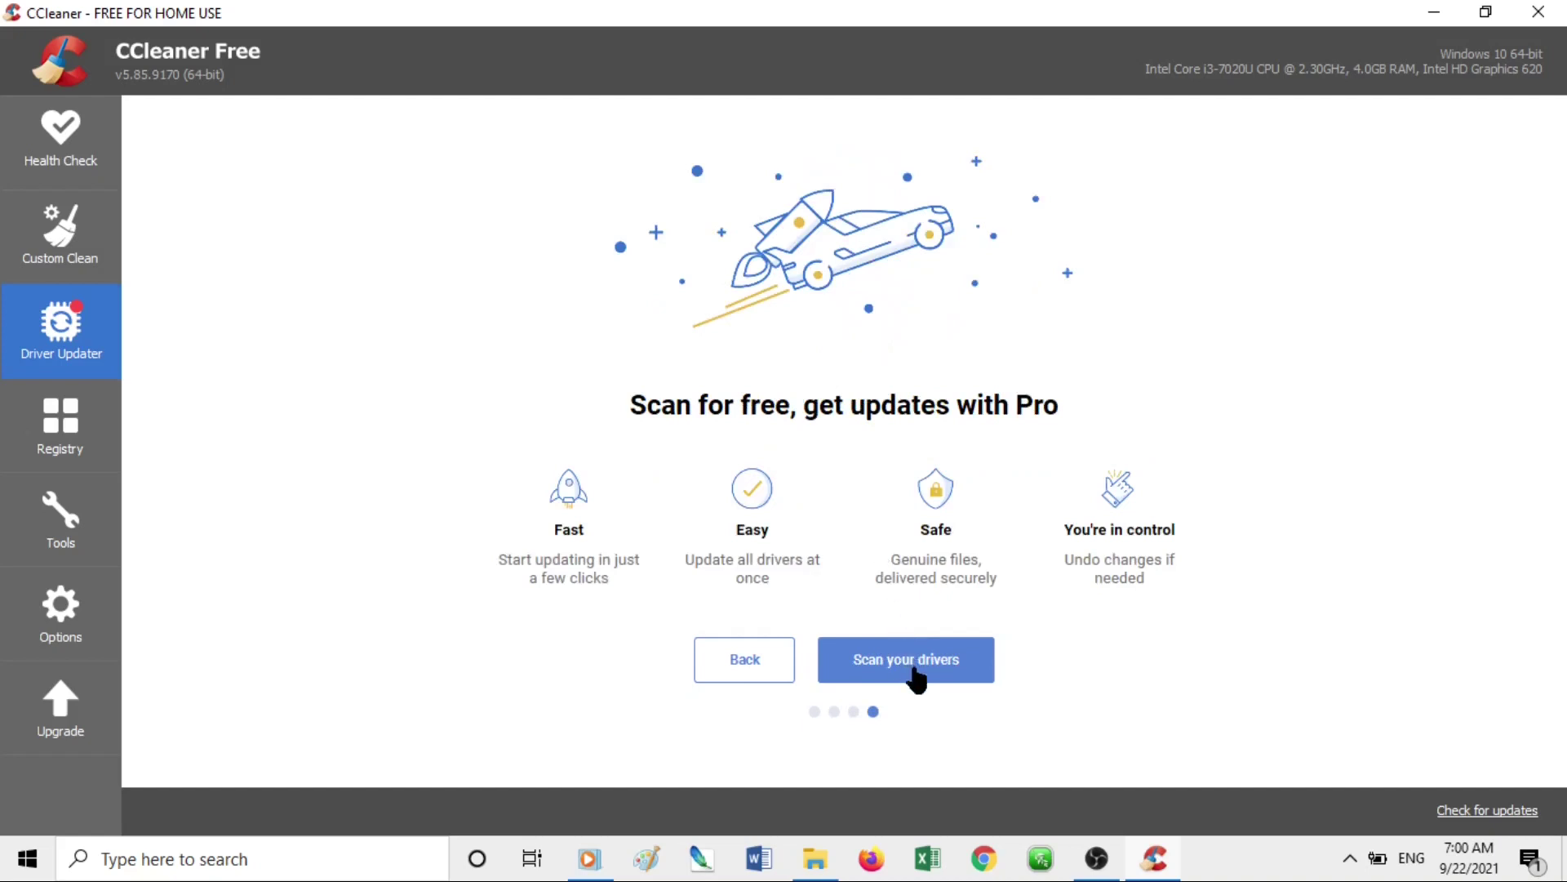
click(916, 676)
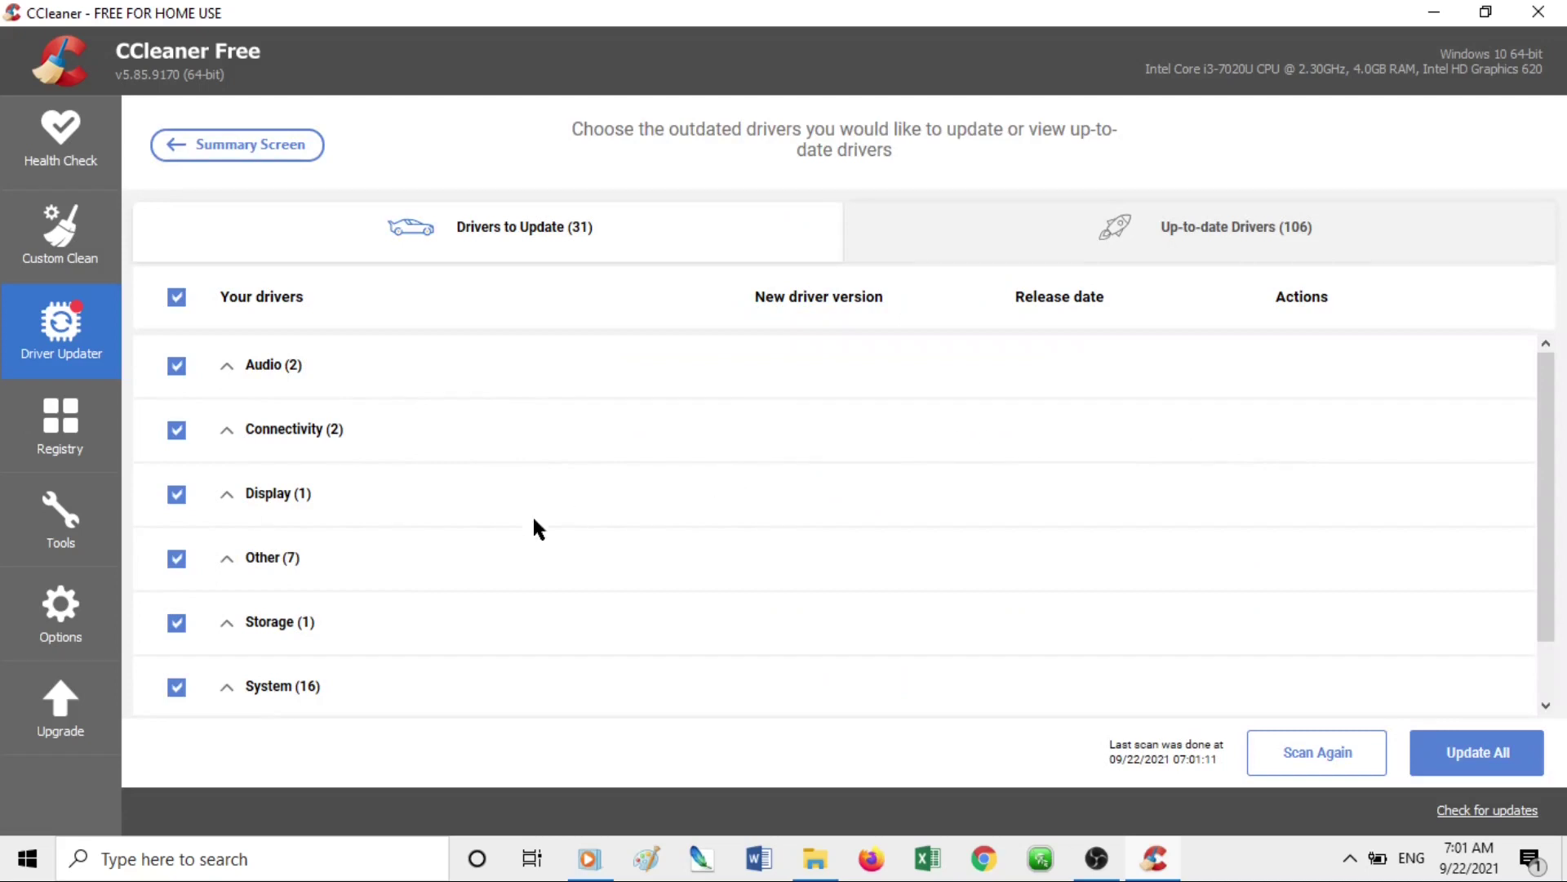
Examine the outdated driver categories and the up-to-date drivers, keeping every outdated category selected
scroll(374, 564, down, 1)
scroll(374, 564, up, 1)
click(177, 367)
click(177, 367)
scroll(342, 541, down, 1)
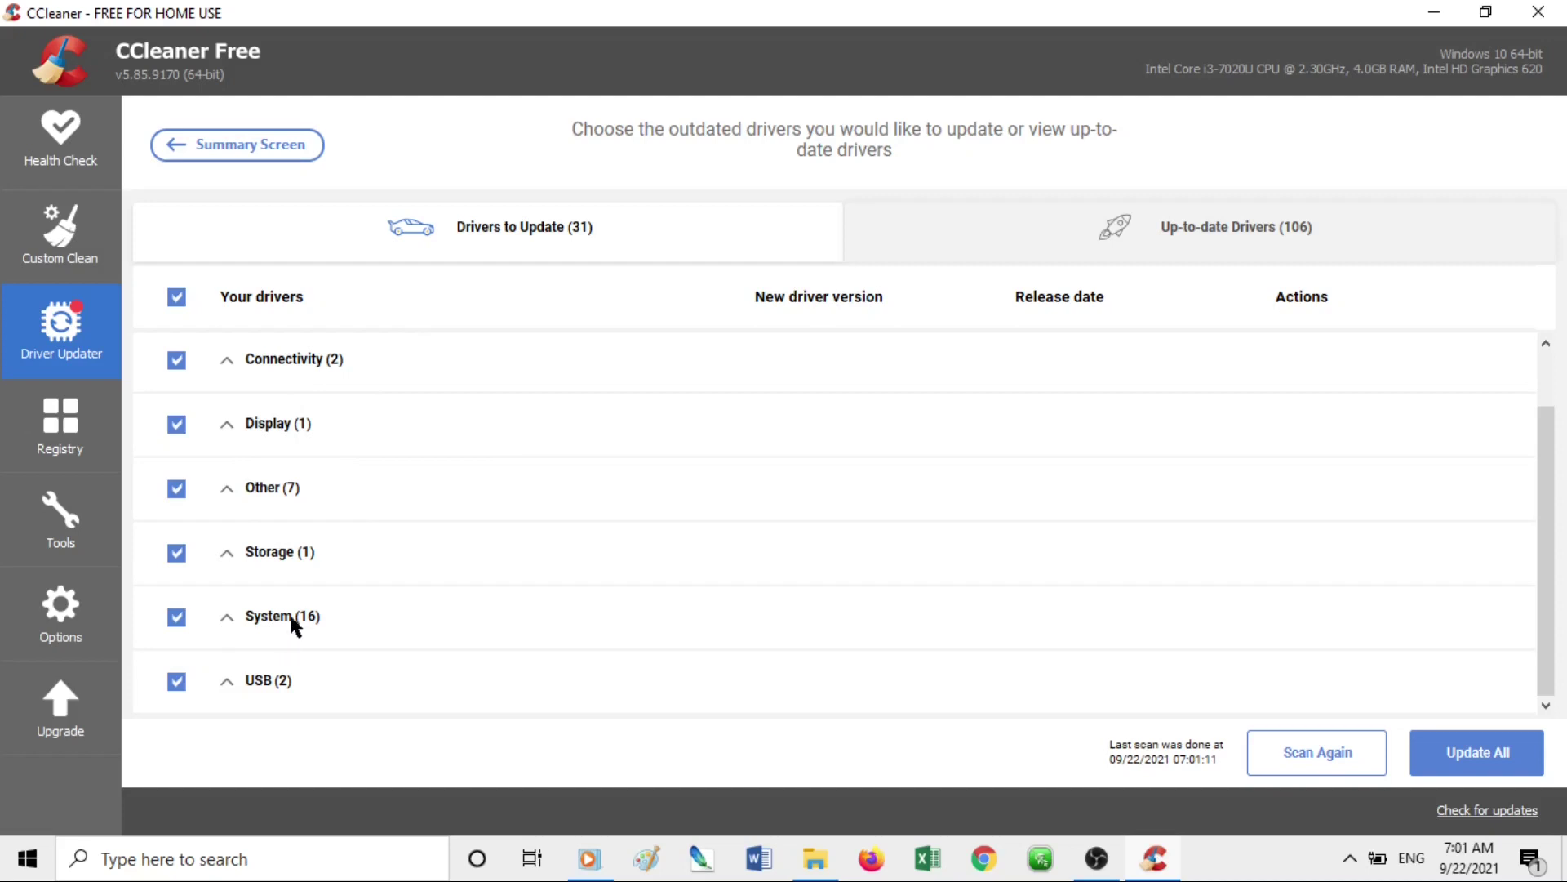
click(1159, 234)
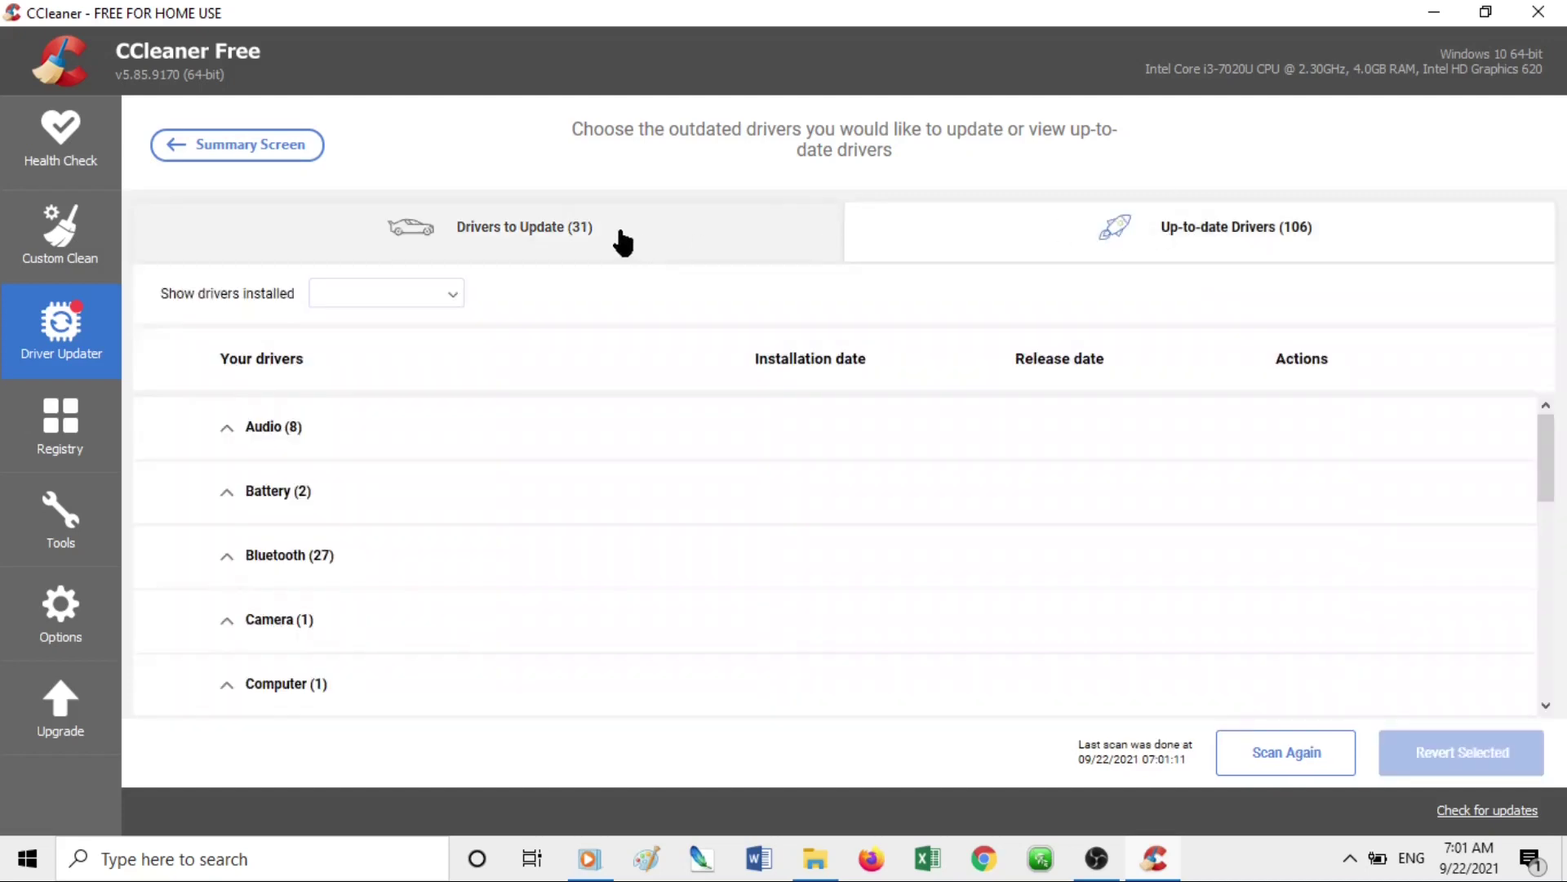
click(544, 232)
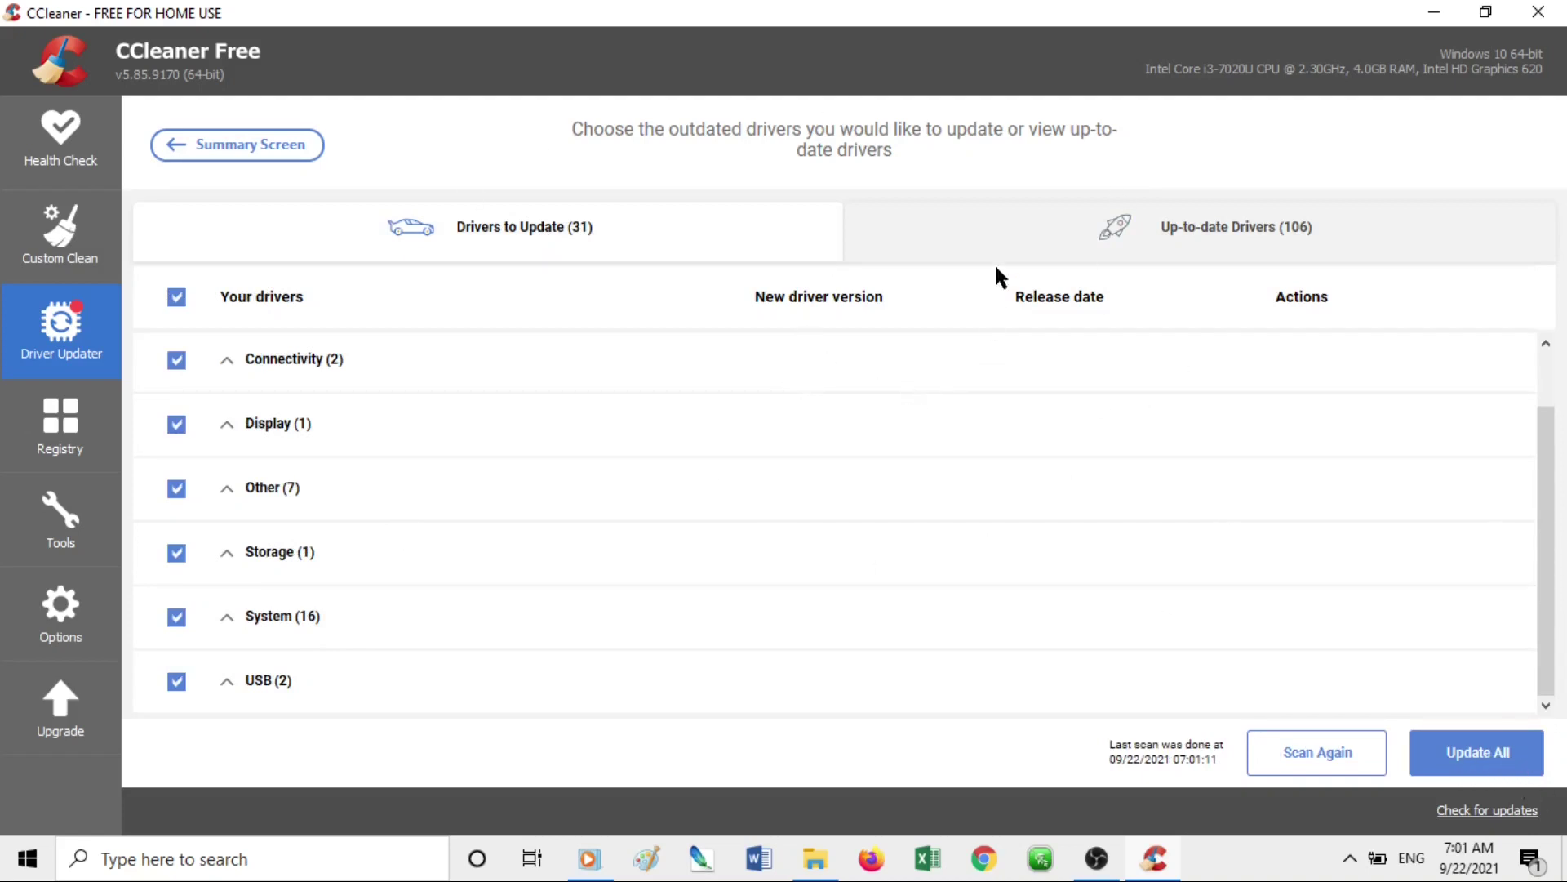
Scan the registry for issues with all Registry Cleaner categories selected and look through the listed problems and data
click(58, 445)
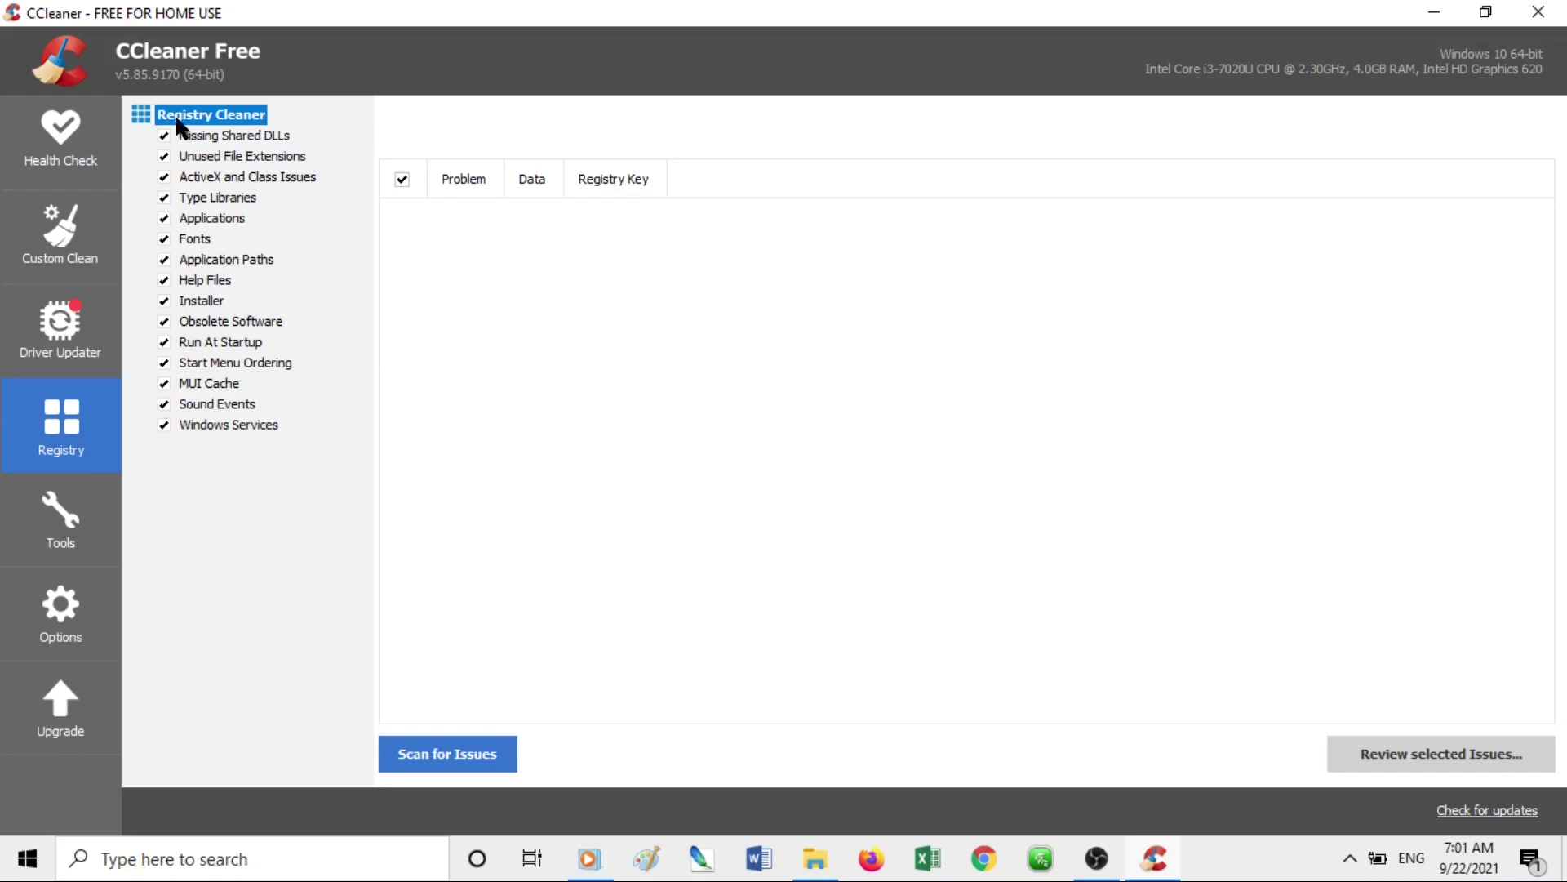
click(451, 755)
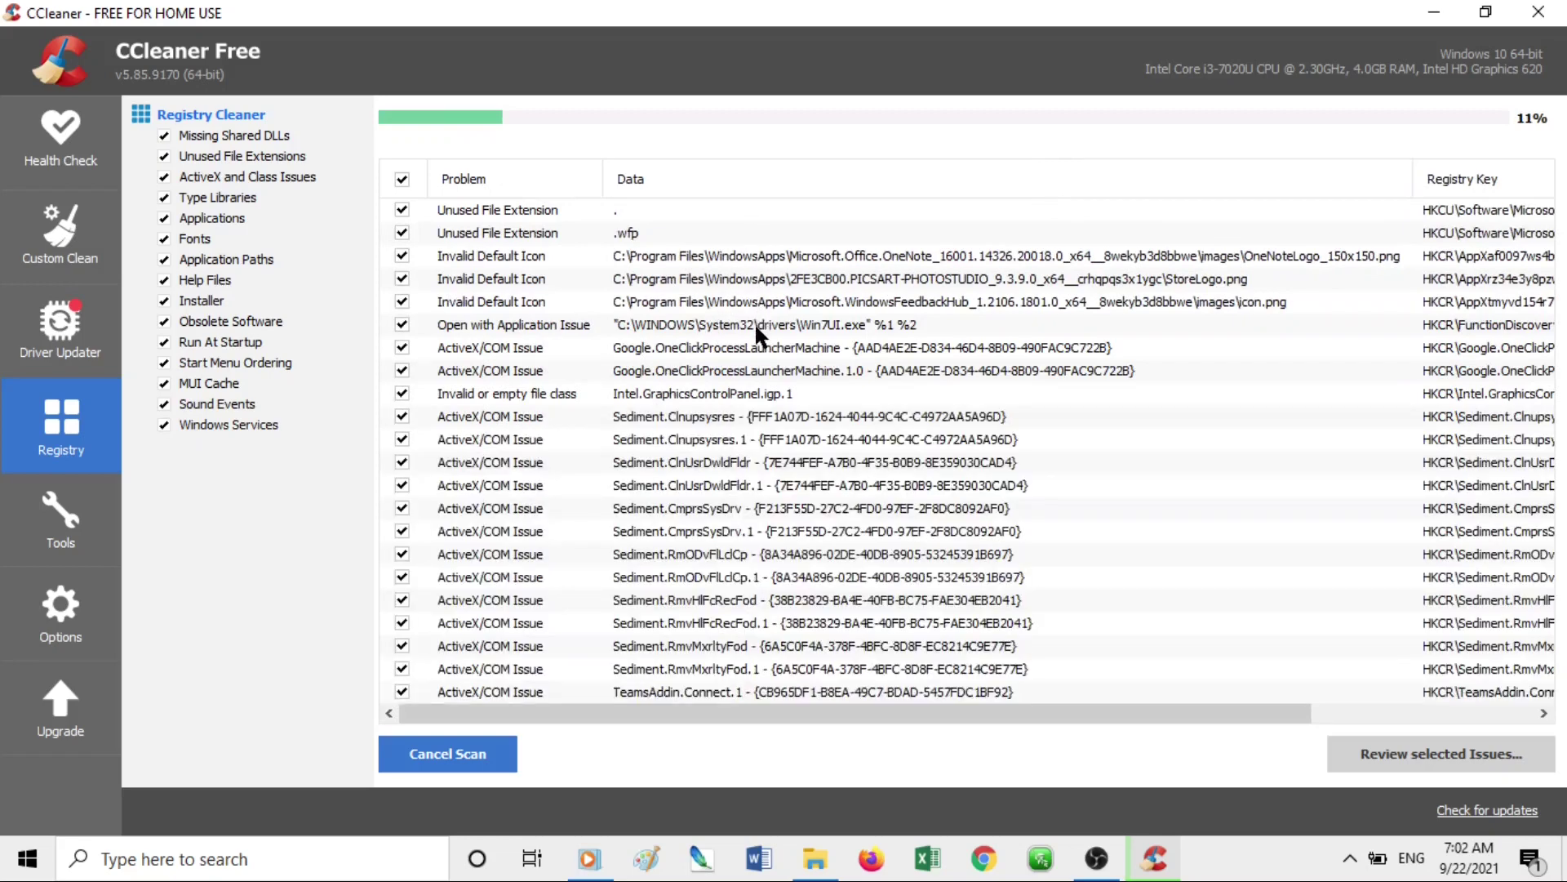
scroll(764, 457, right, 3)
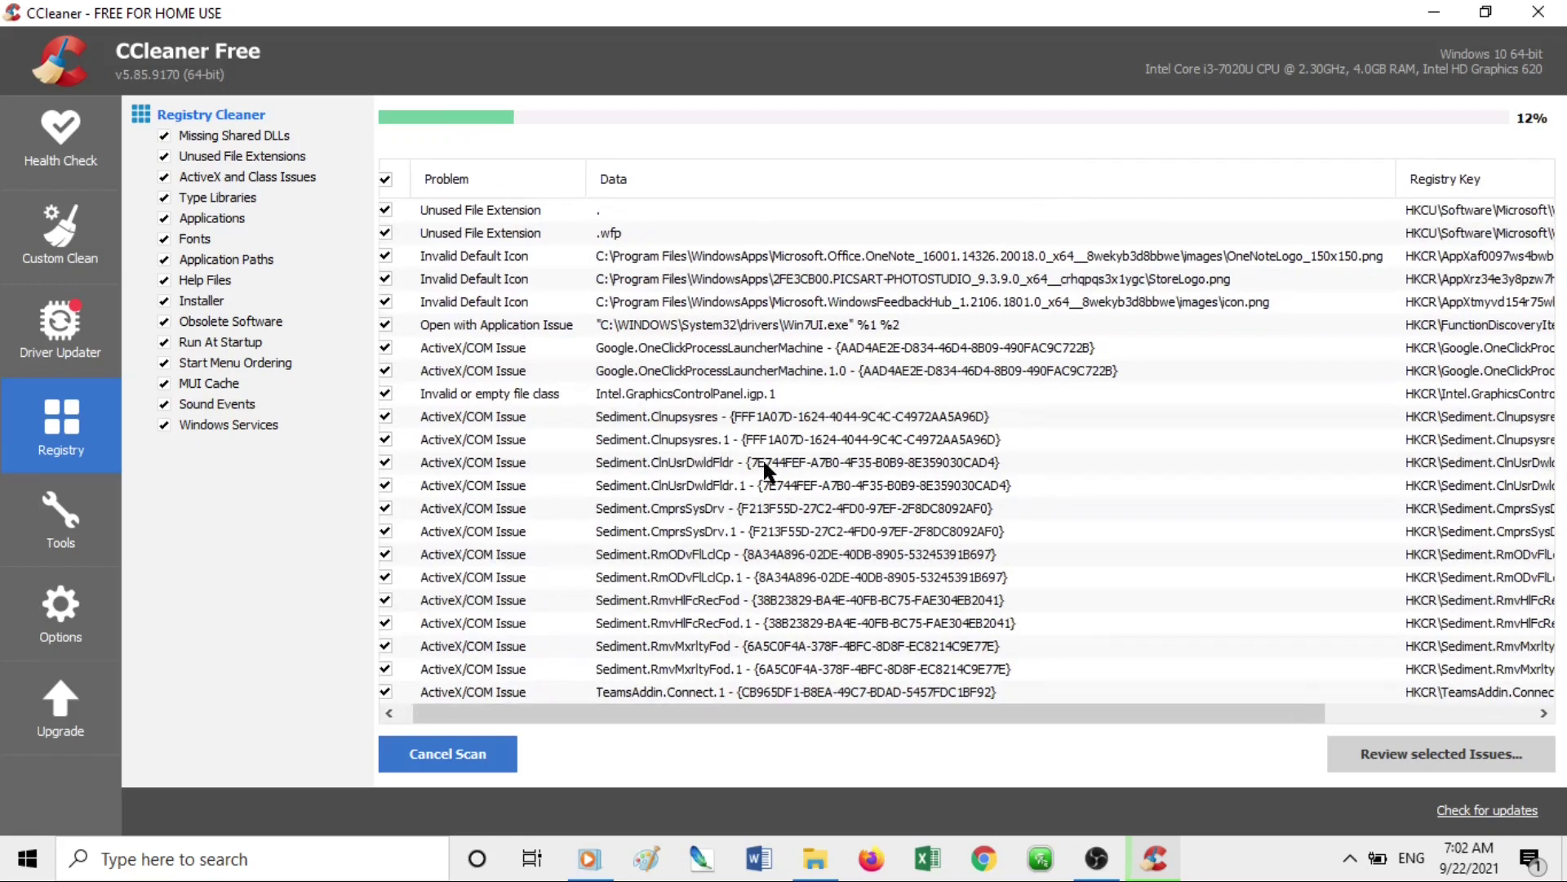
scroll(762, 469, right, 3)
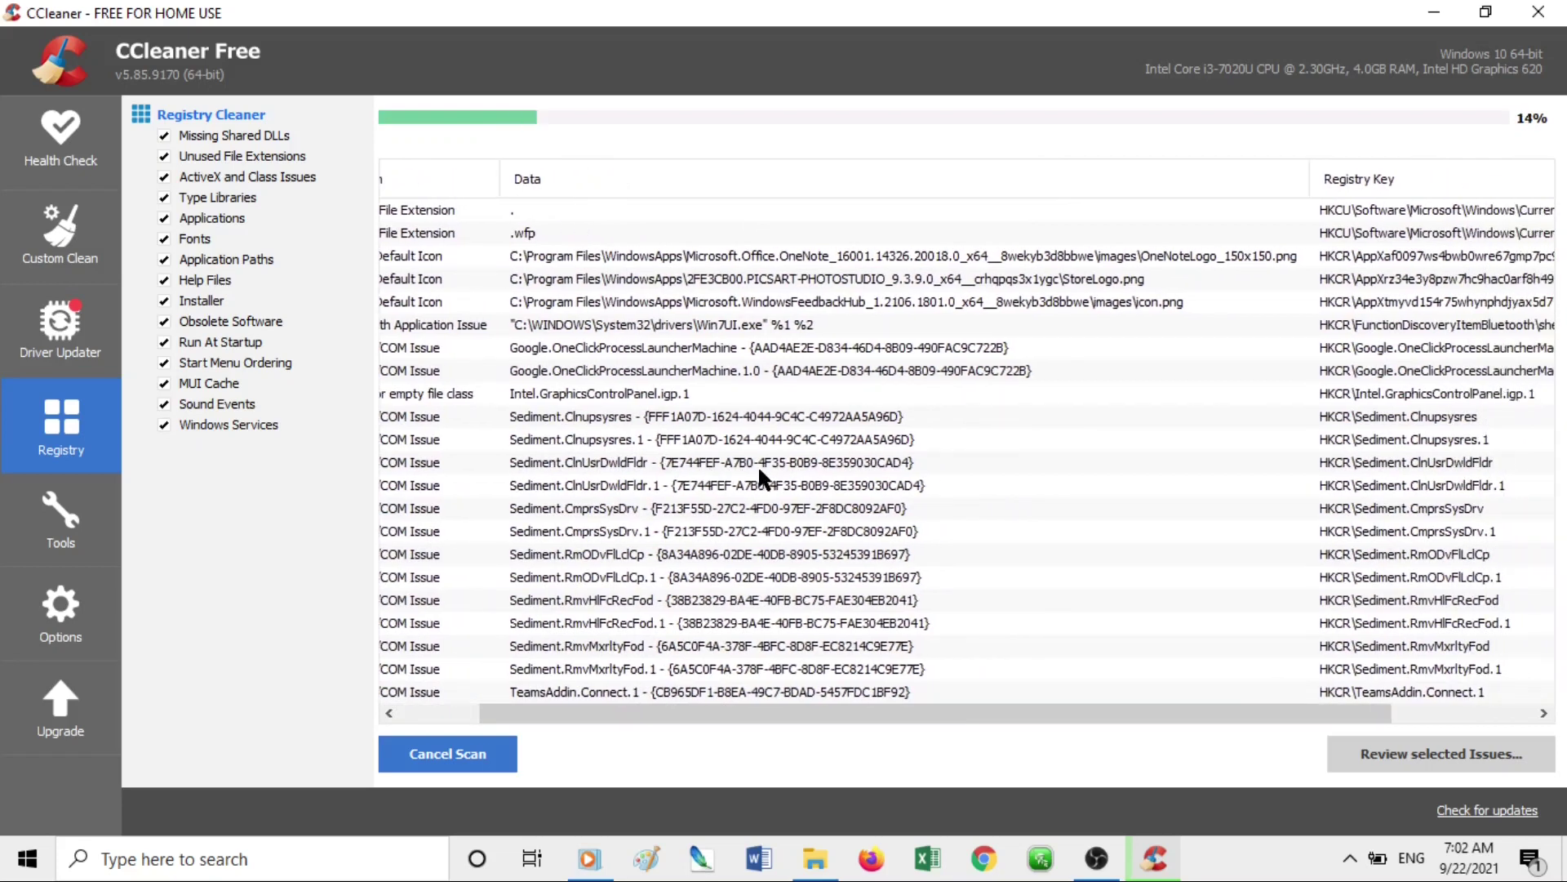
scroll(757, 469, left, 3)
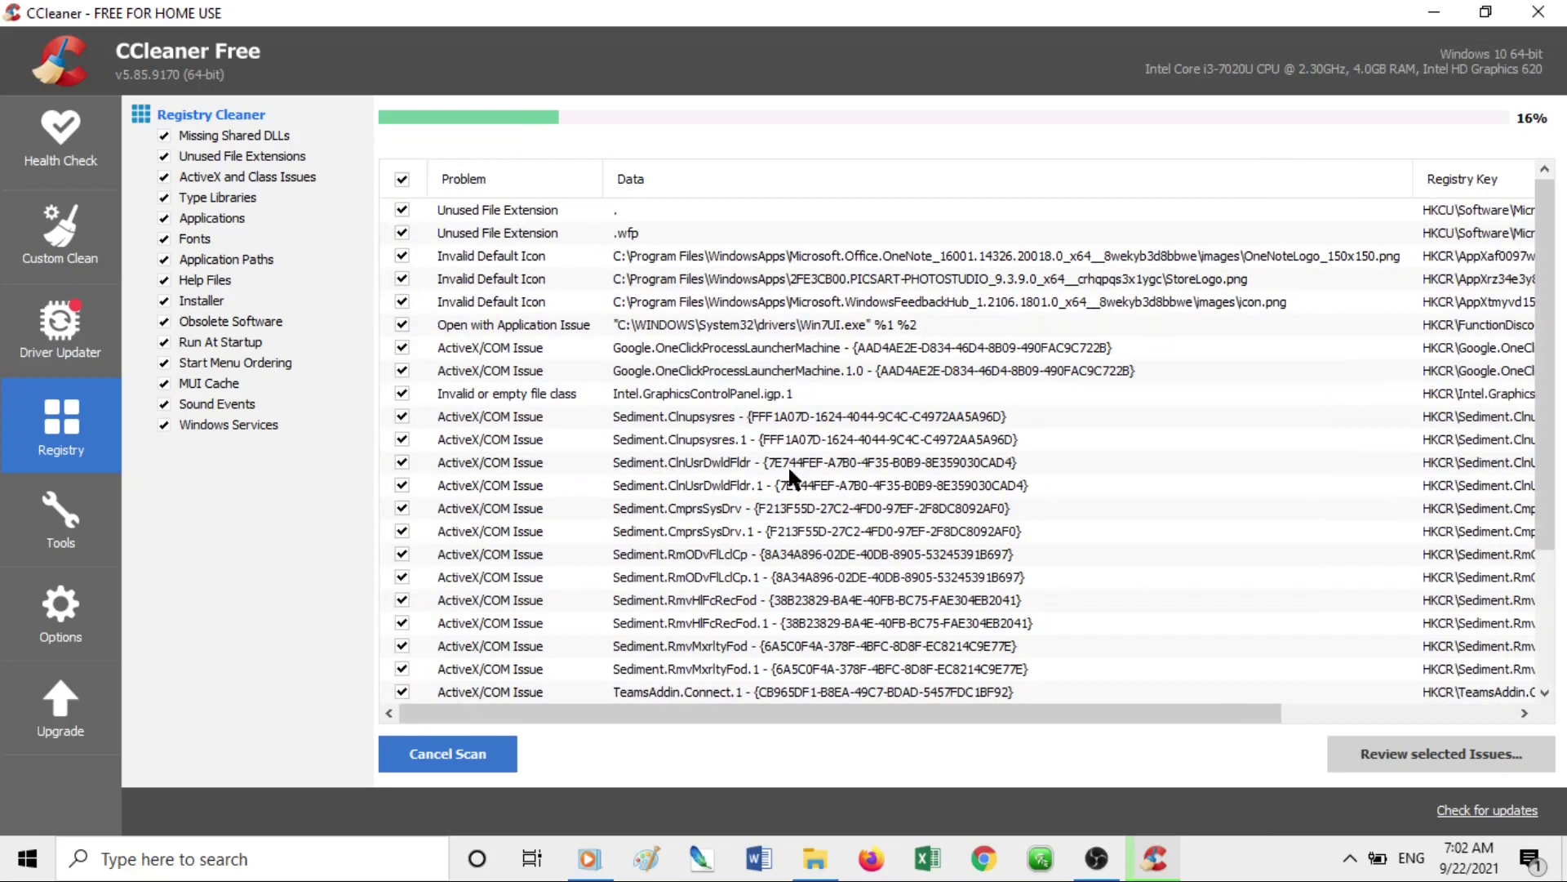
scroll(789, 474, down, 3)
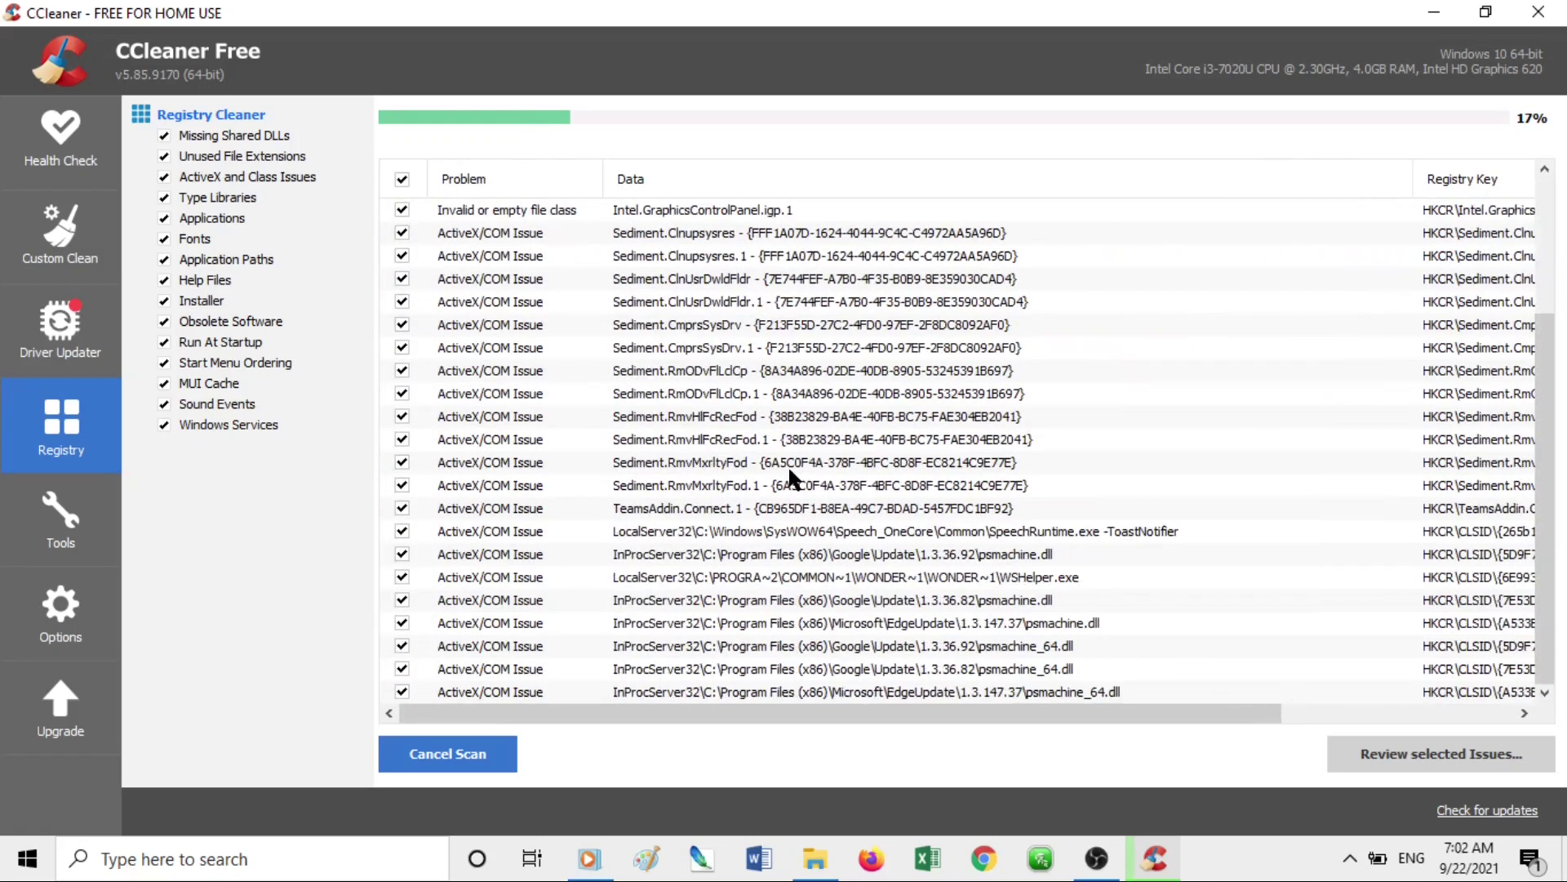
scroll(790, 478, up, 3)
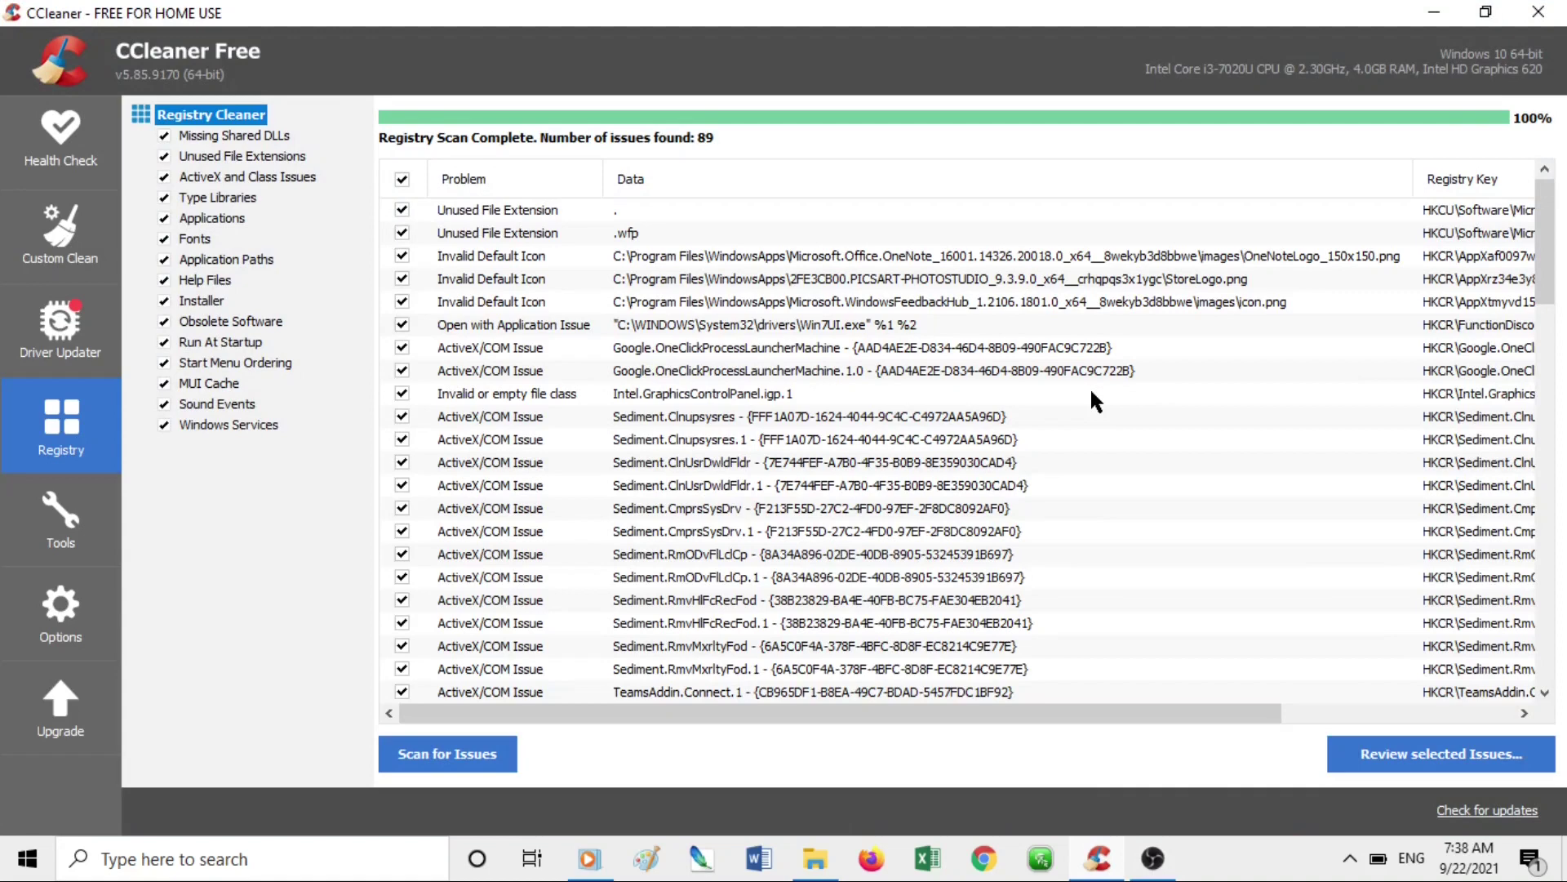
Fix all selected registry issues without backing up the registry, and close the issue review
click(1446, 763)
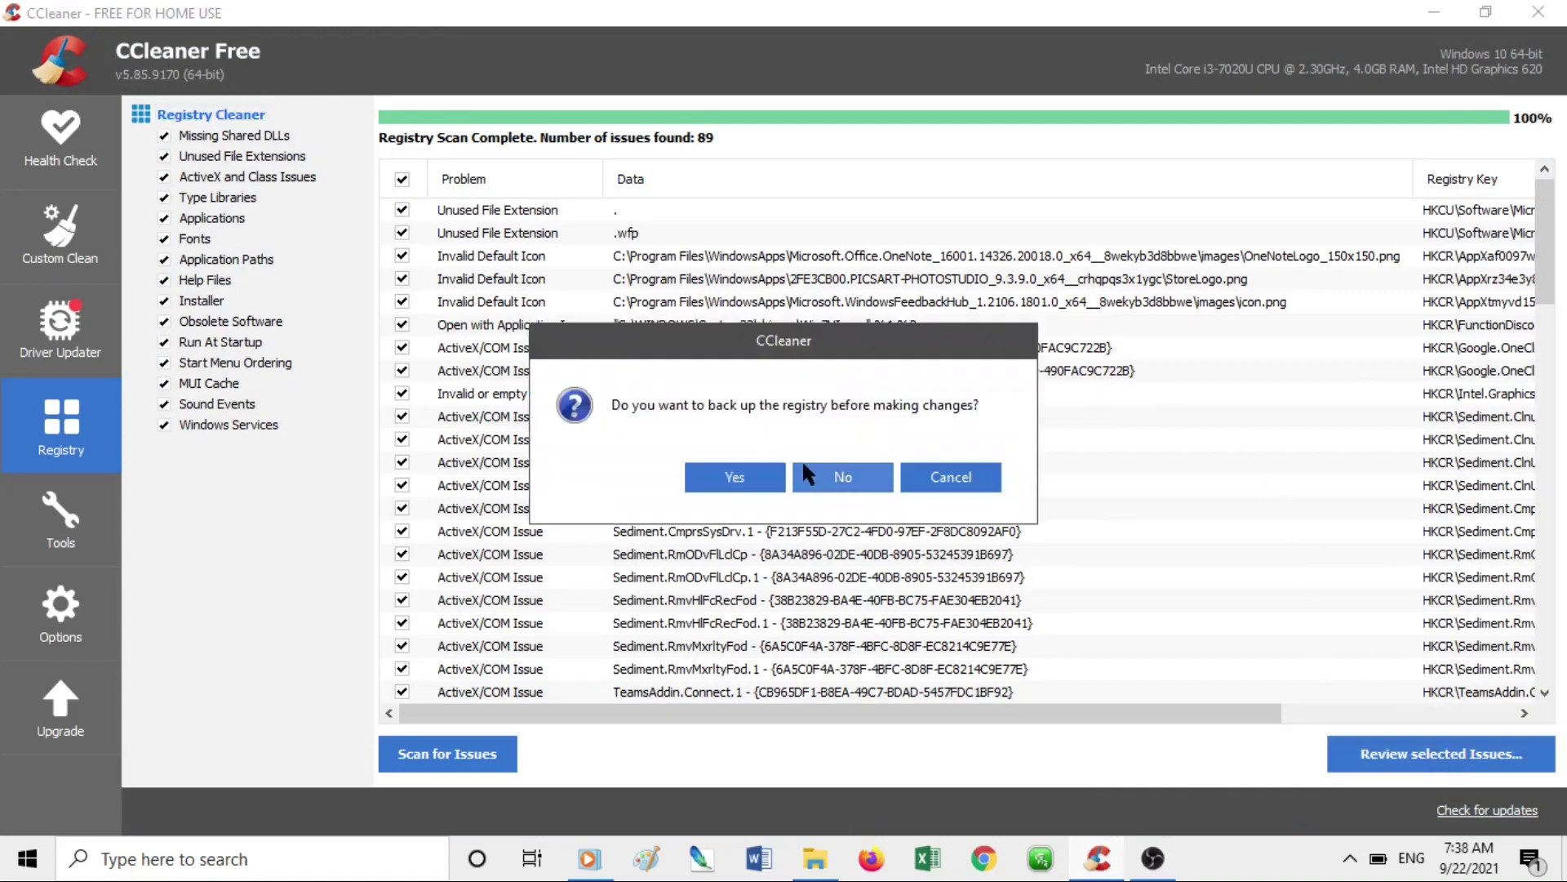
click(845, 473)
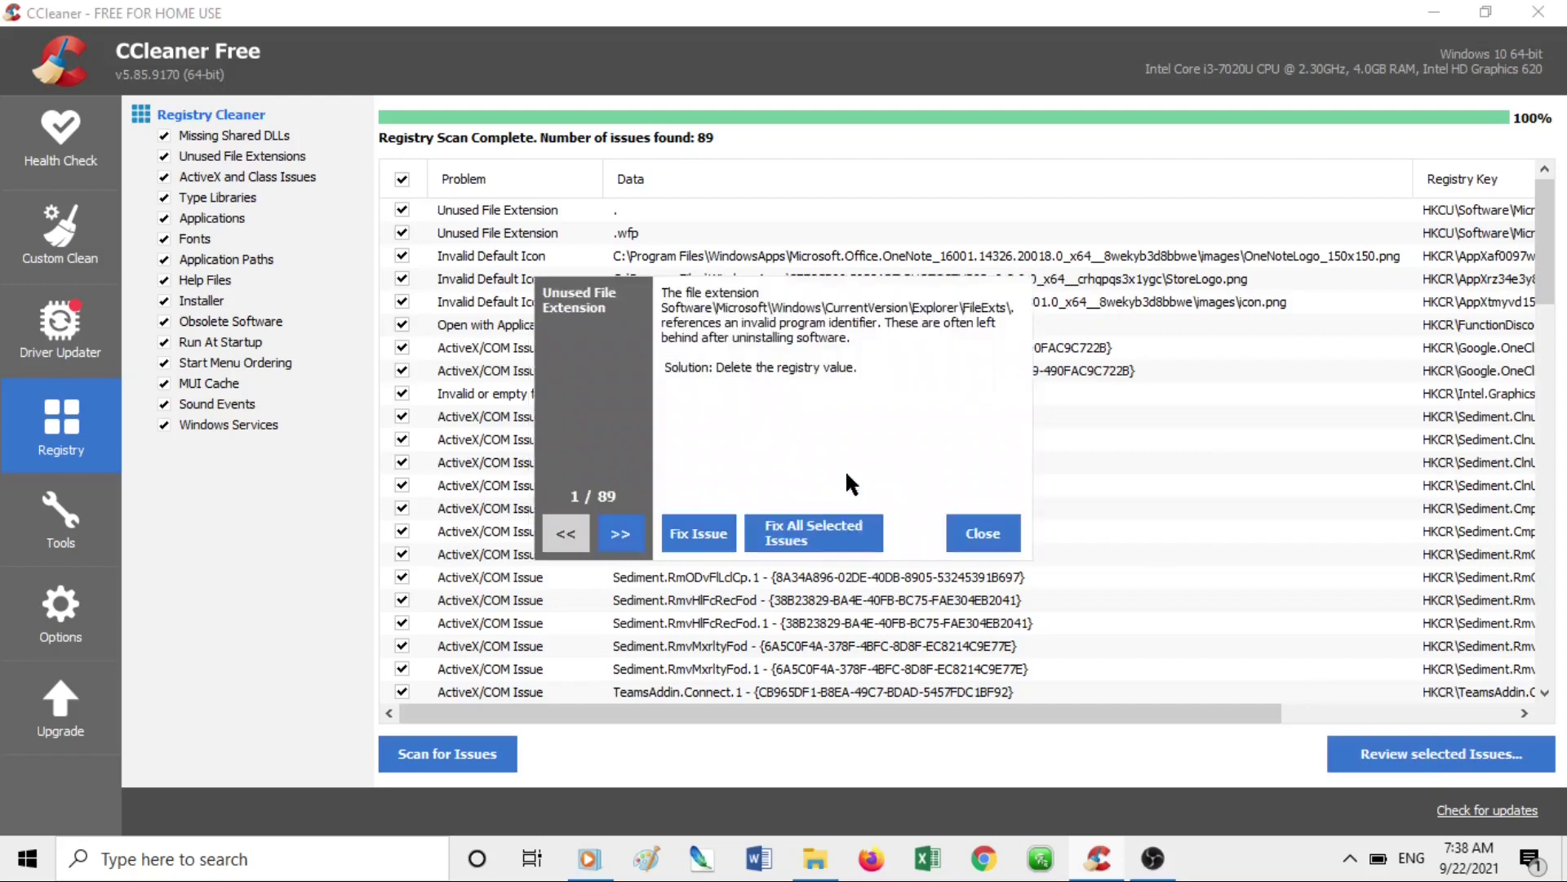
click(839, 542)
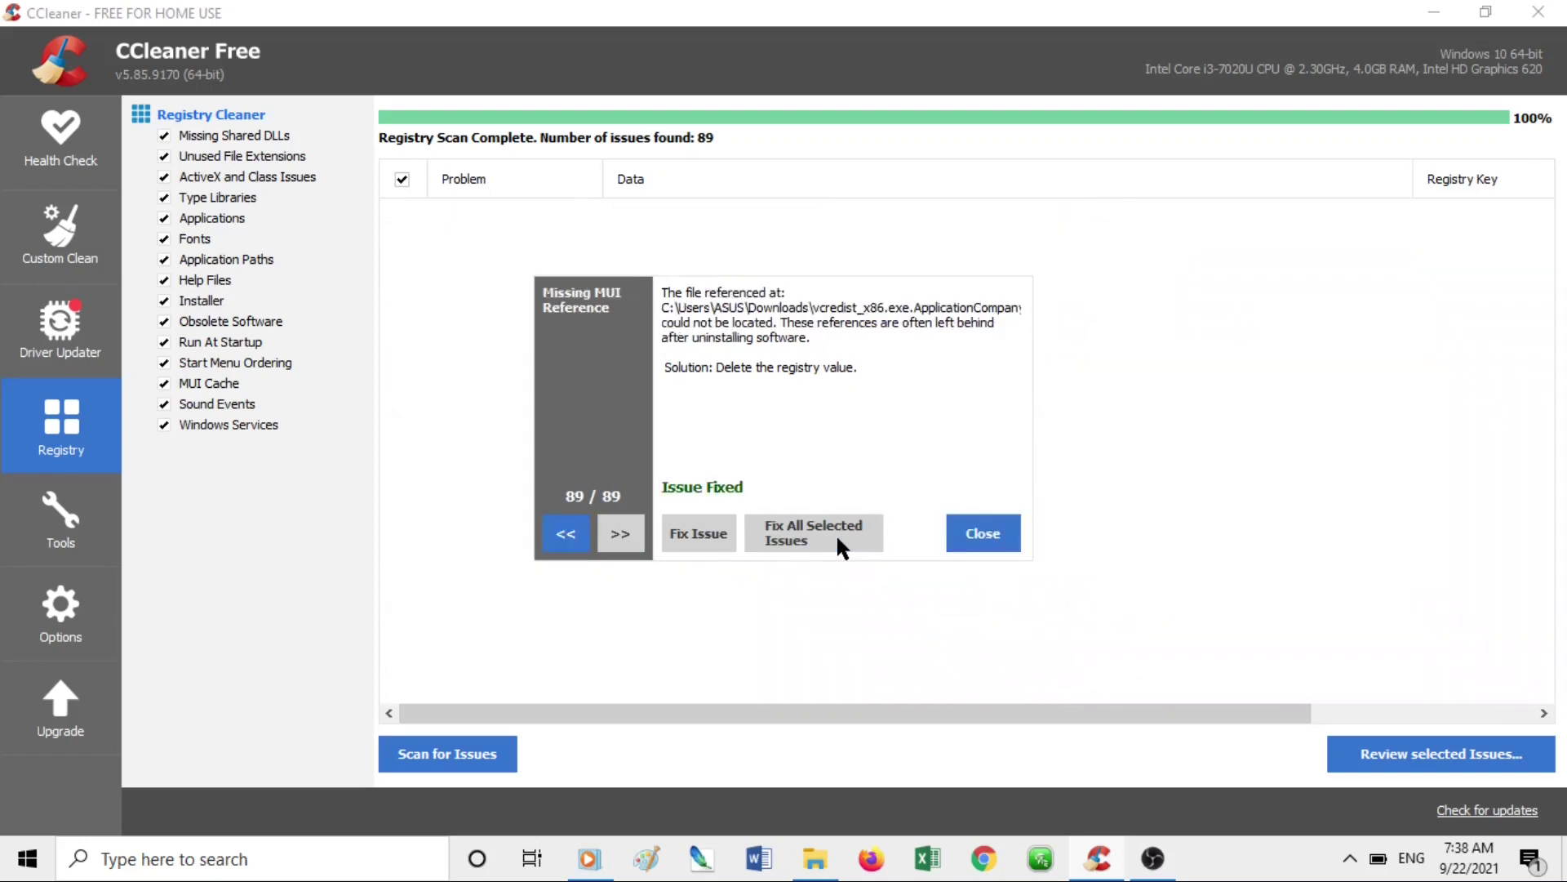
click(984, 535)
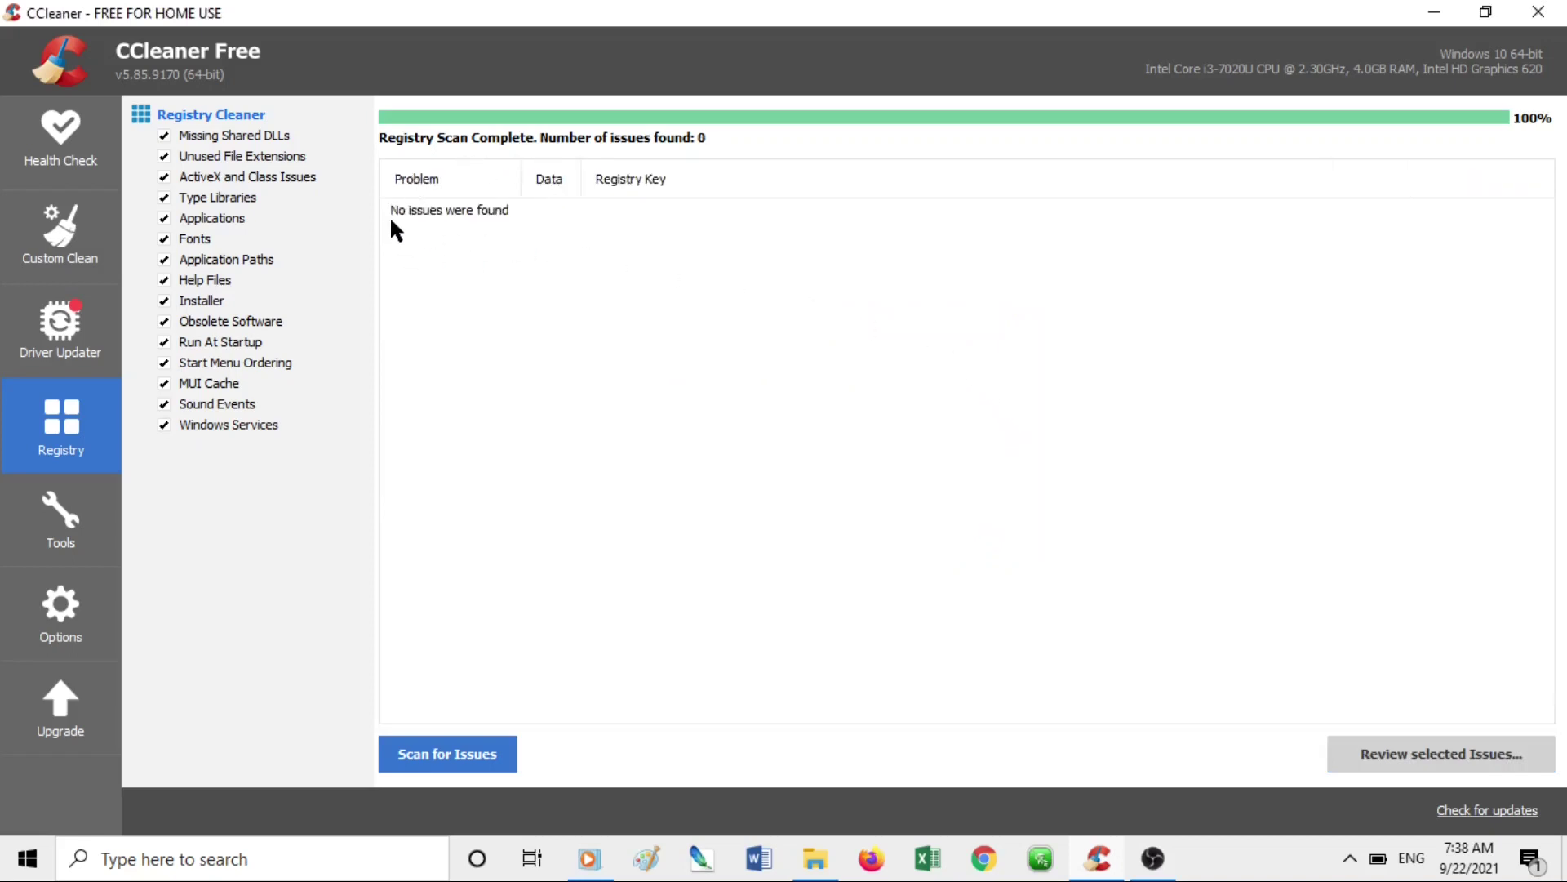
Examine the installed programs that can be removed in the Uninstall tool, including their publishers, install dates and sizes
click(66, 539)
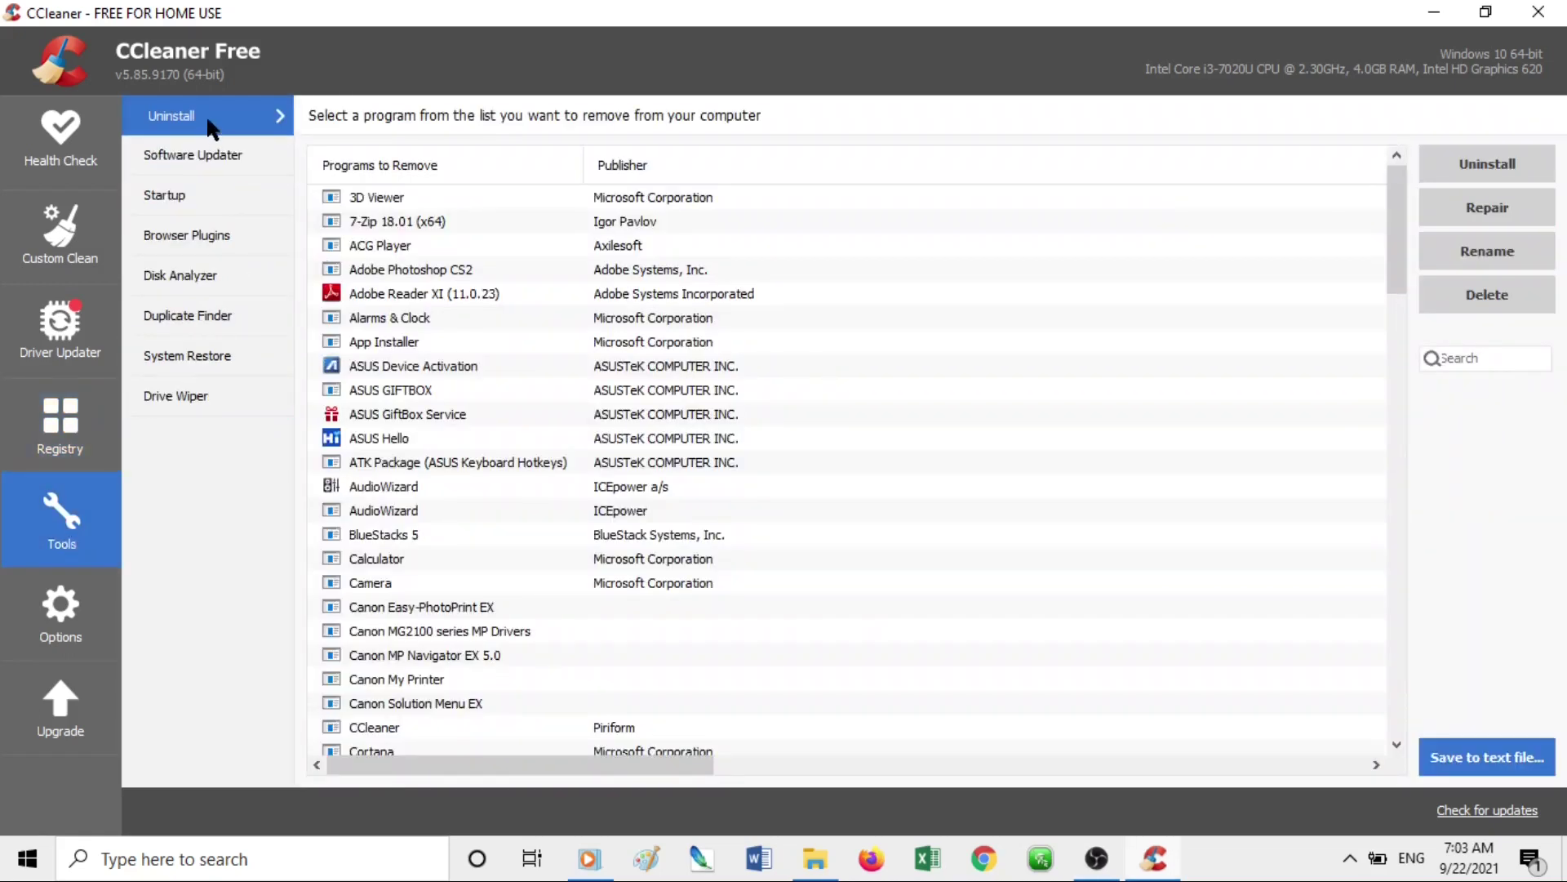
scroll(445, 351, down, 6)
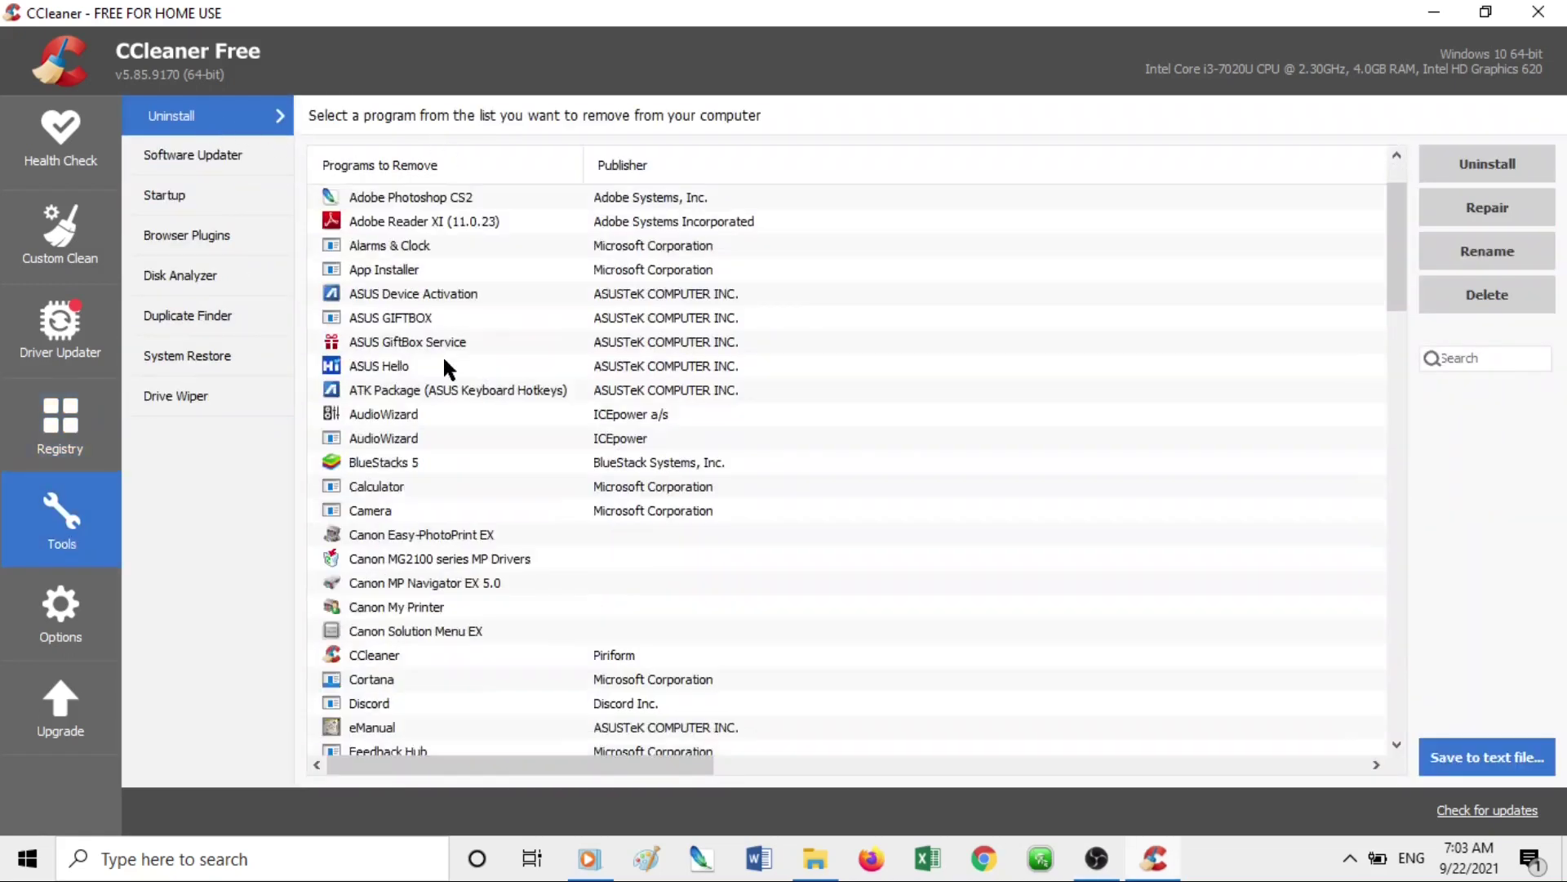
scroll(444, 360, up, 6)
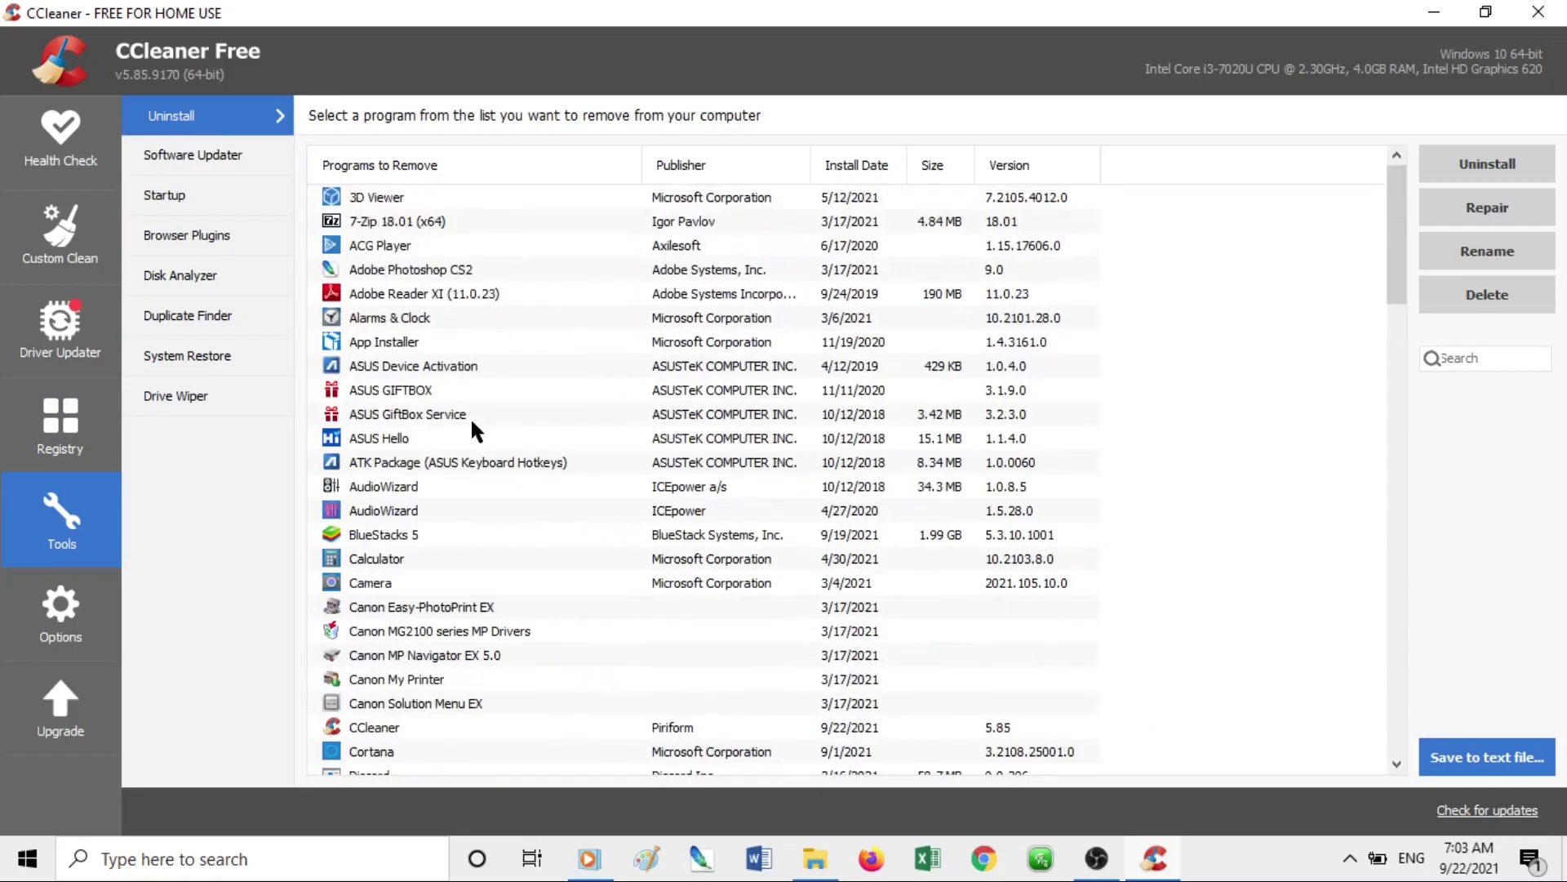
scroll(470, 418, down, 9)
scroll(470, 419, down, 17)
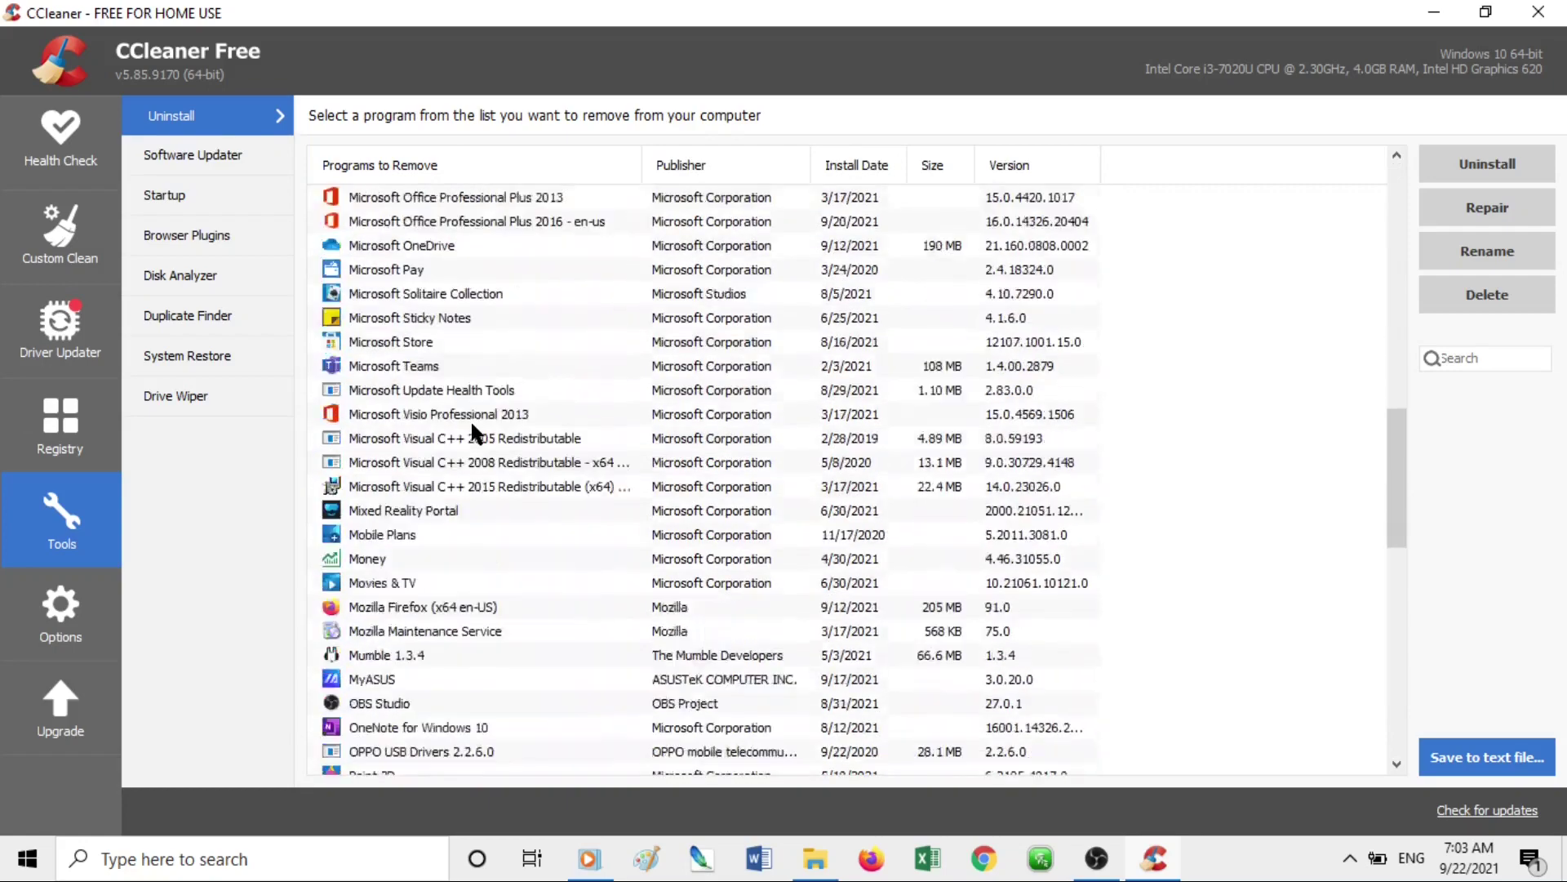
scroll(471, 419, up, 20)
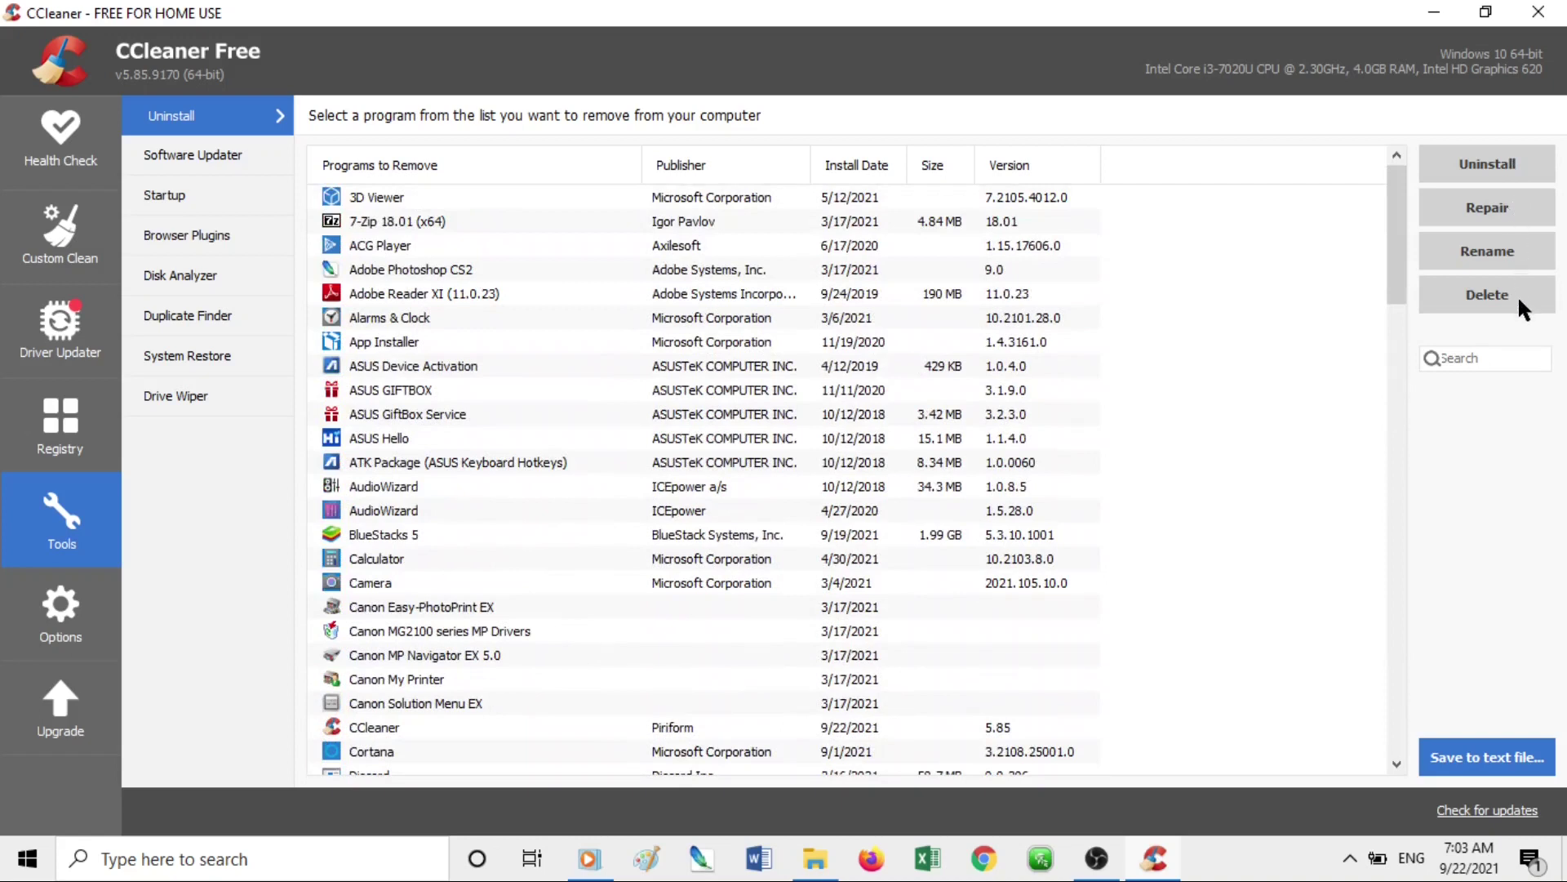
Examine the programs offered in Software Updater and the Windows startup entries, selecting the CanonSolutionMenuEx entry
click(215, 175)
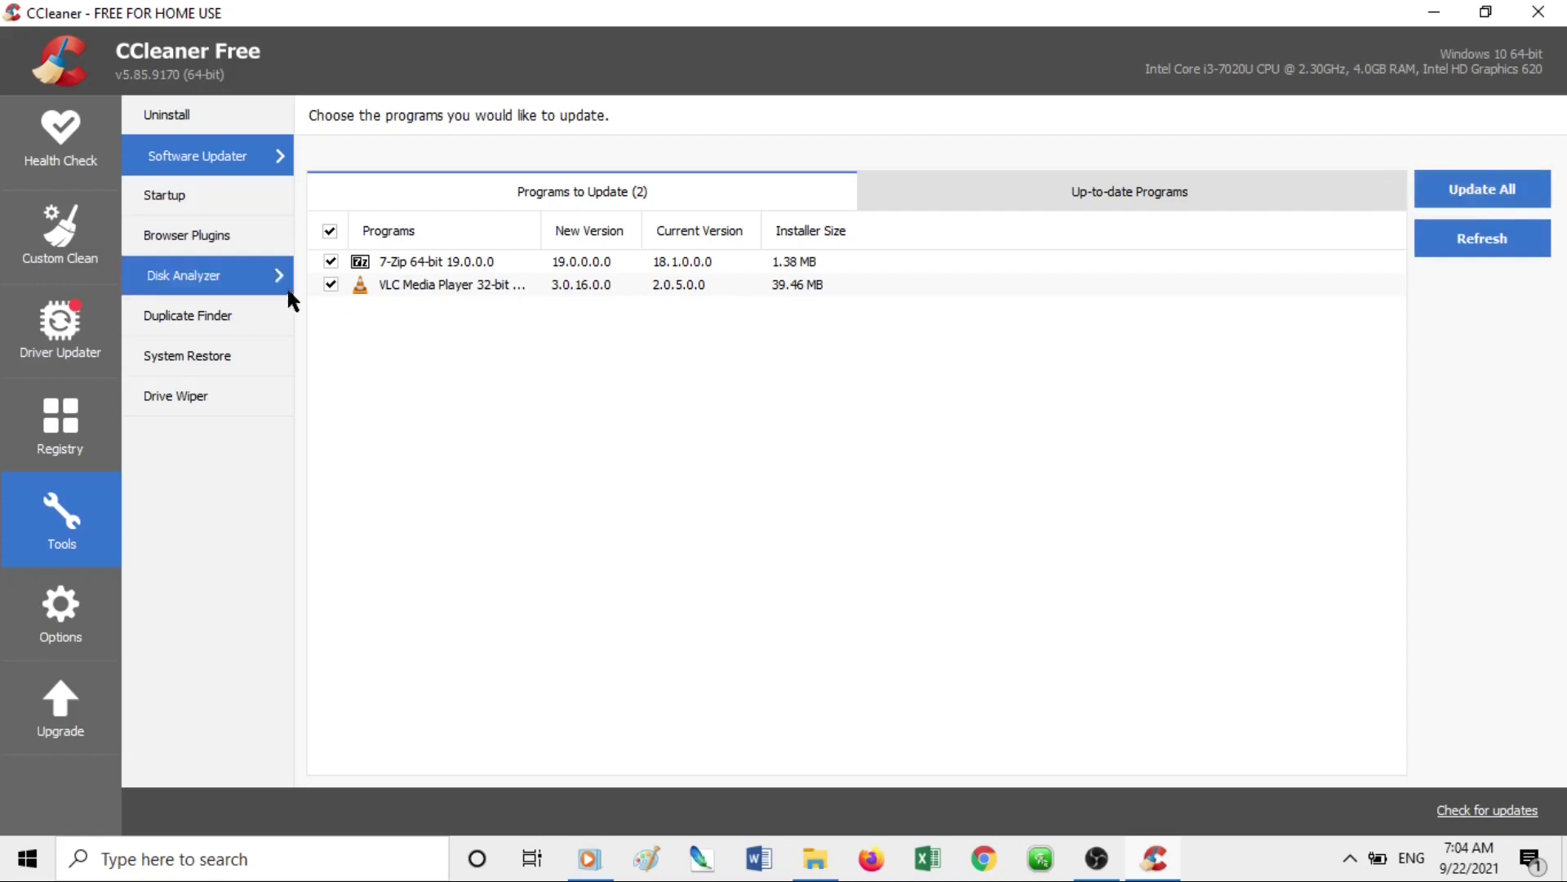
click(193, 205)
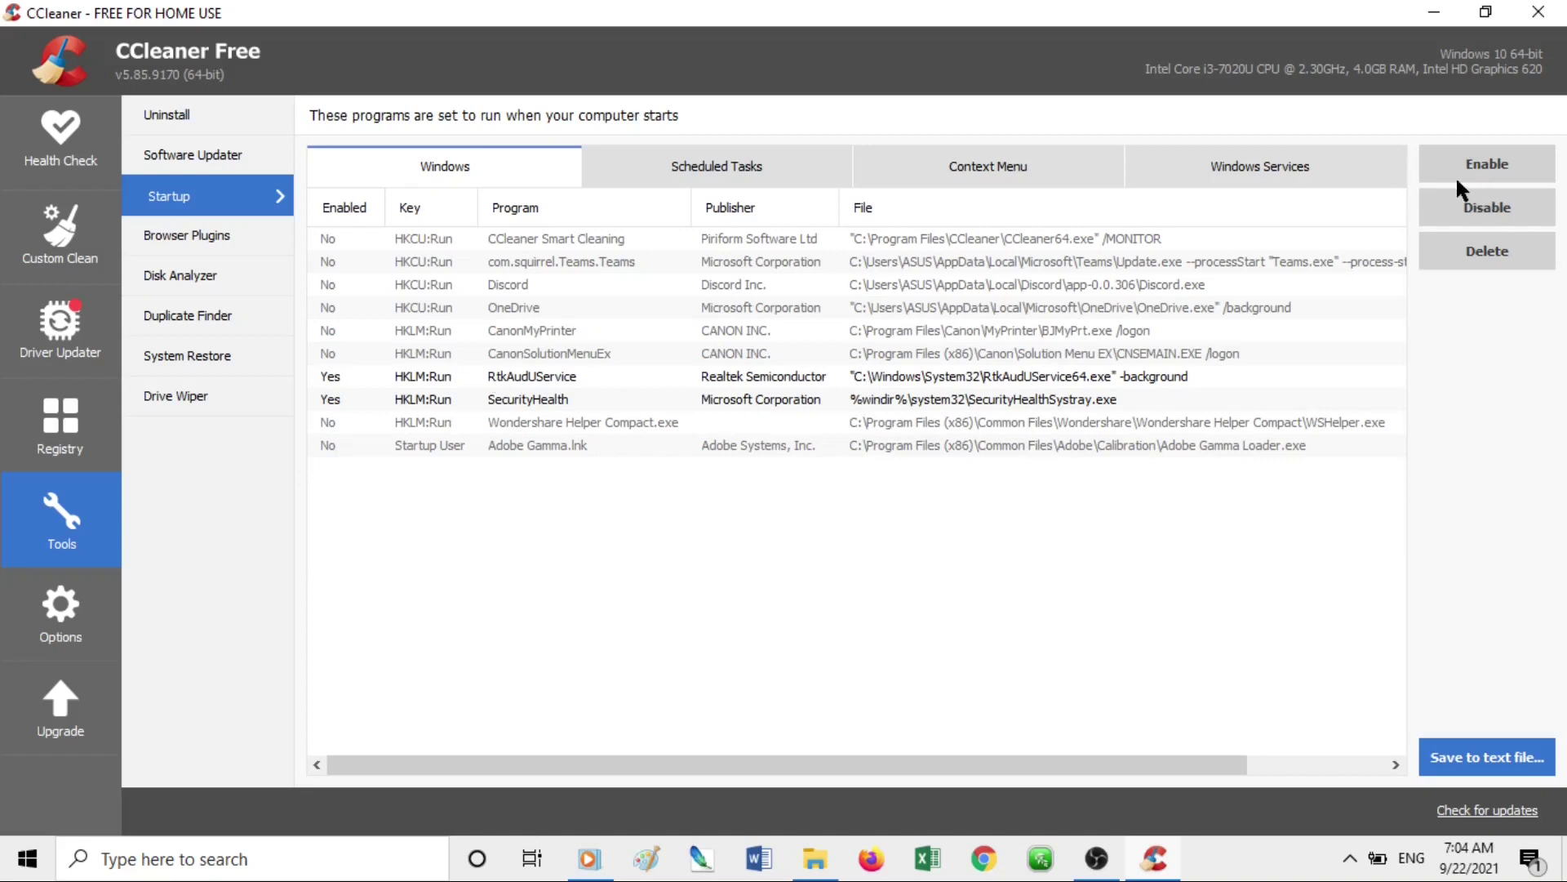
click(520, 350)
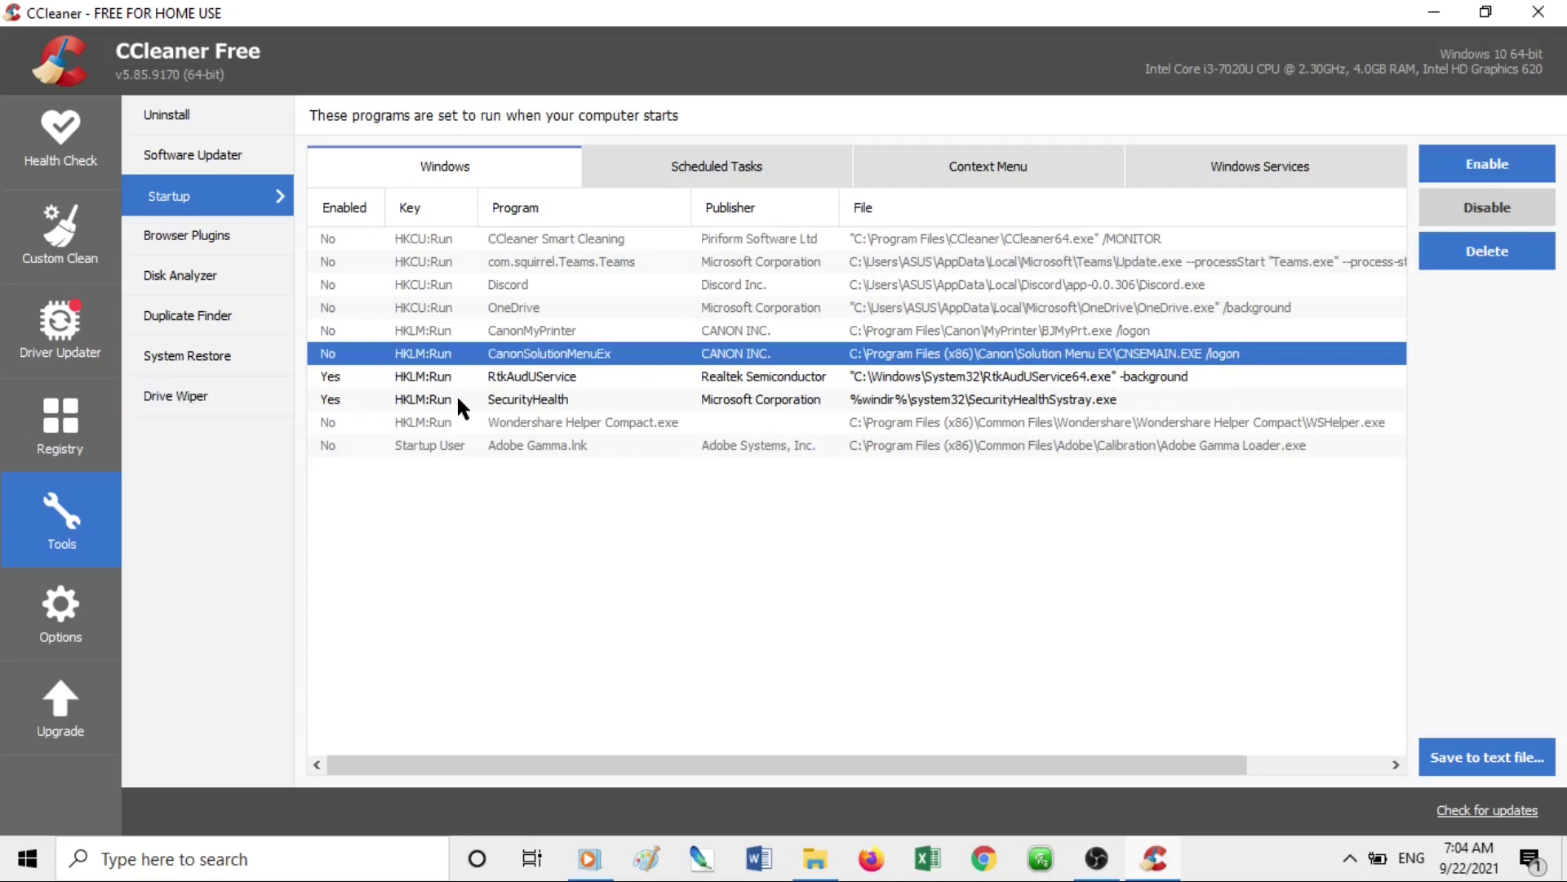
scroll(453, 429, right, 1)
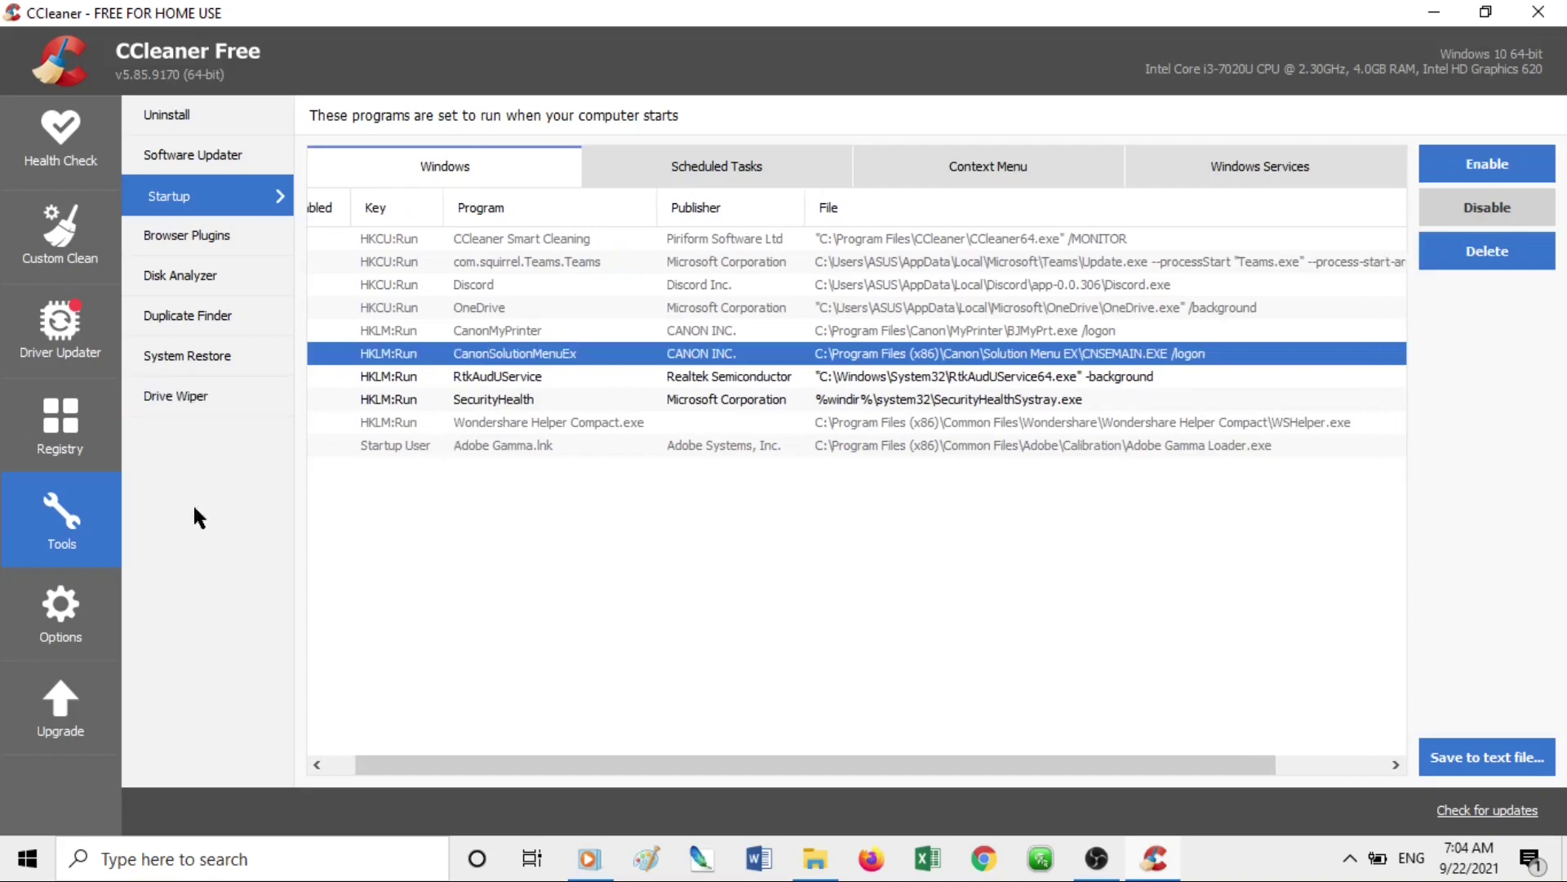
Examine the Internet Explorer browser plugins and the Disk Analyzer, Duplicate Finder, System Restore and Drive Wiper tools
click(195, 245)
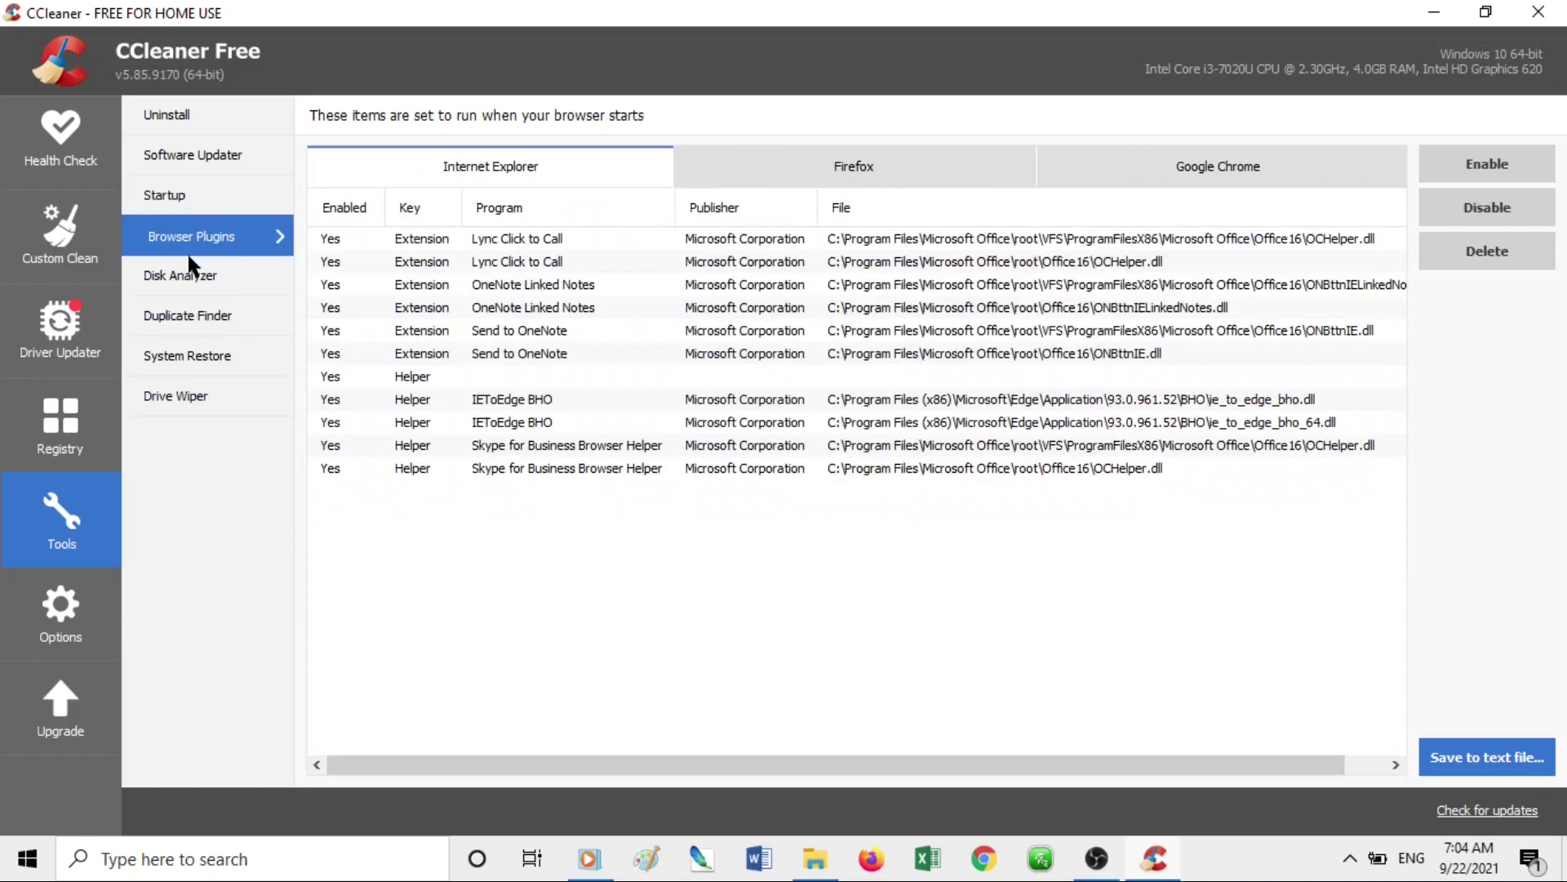
click(184, 275)
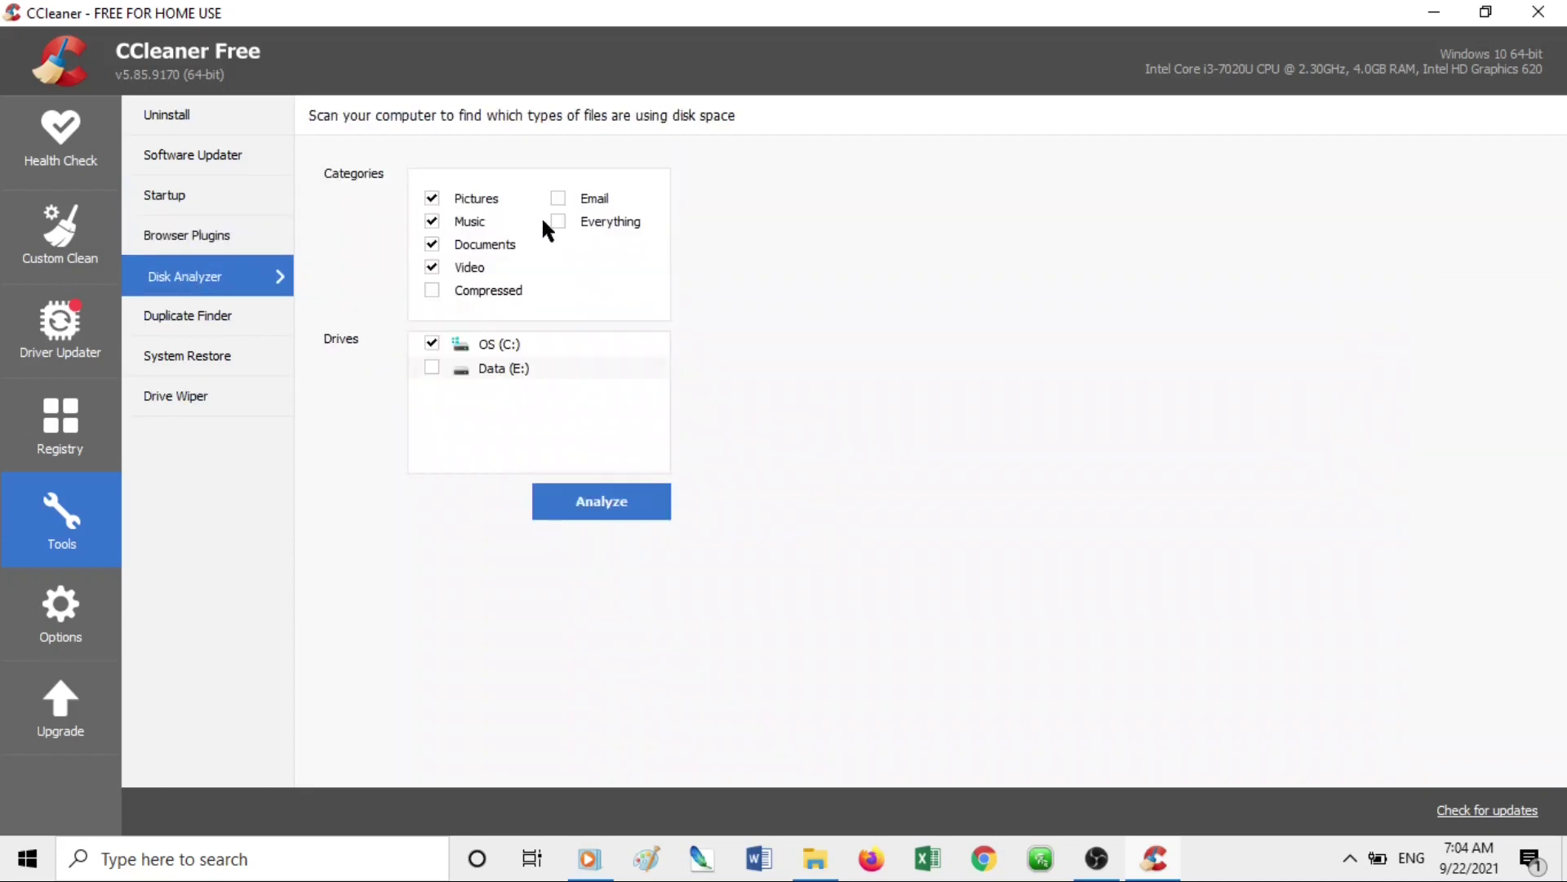
click(216, 325)
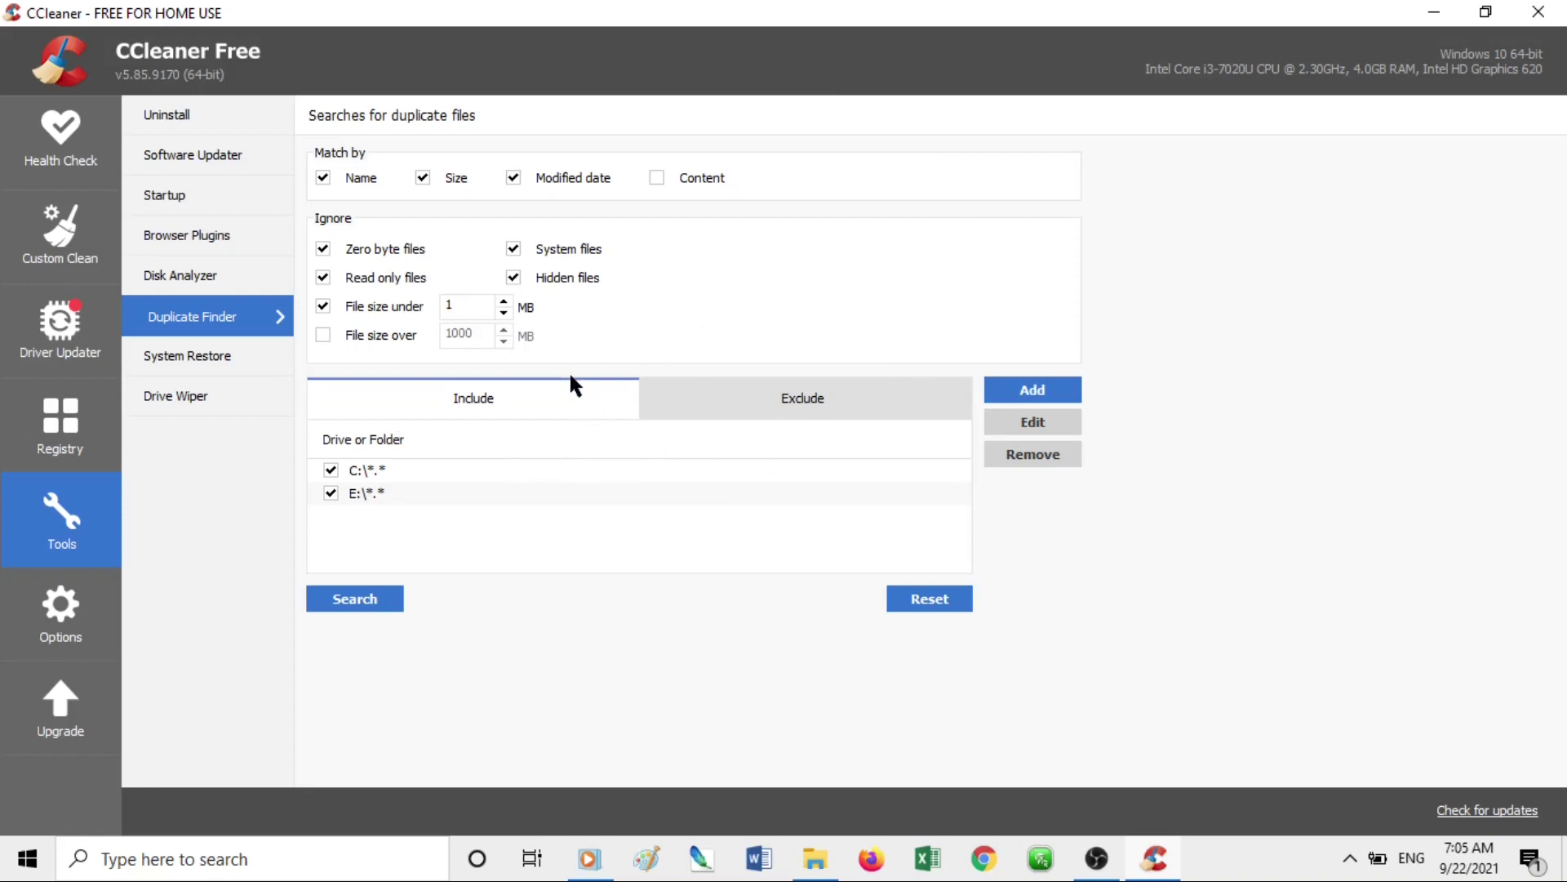
click(208, 369)
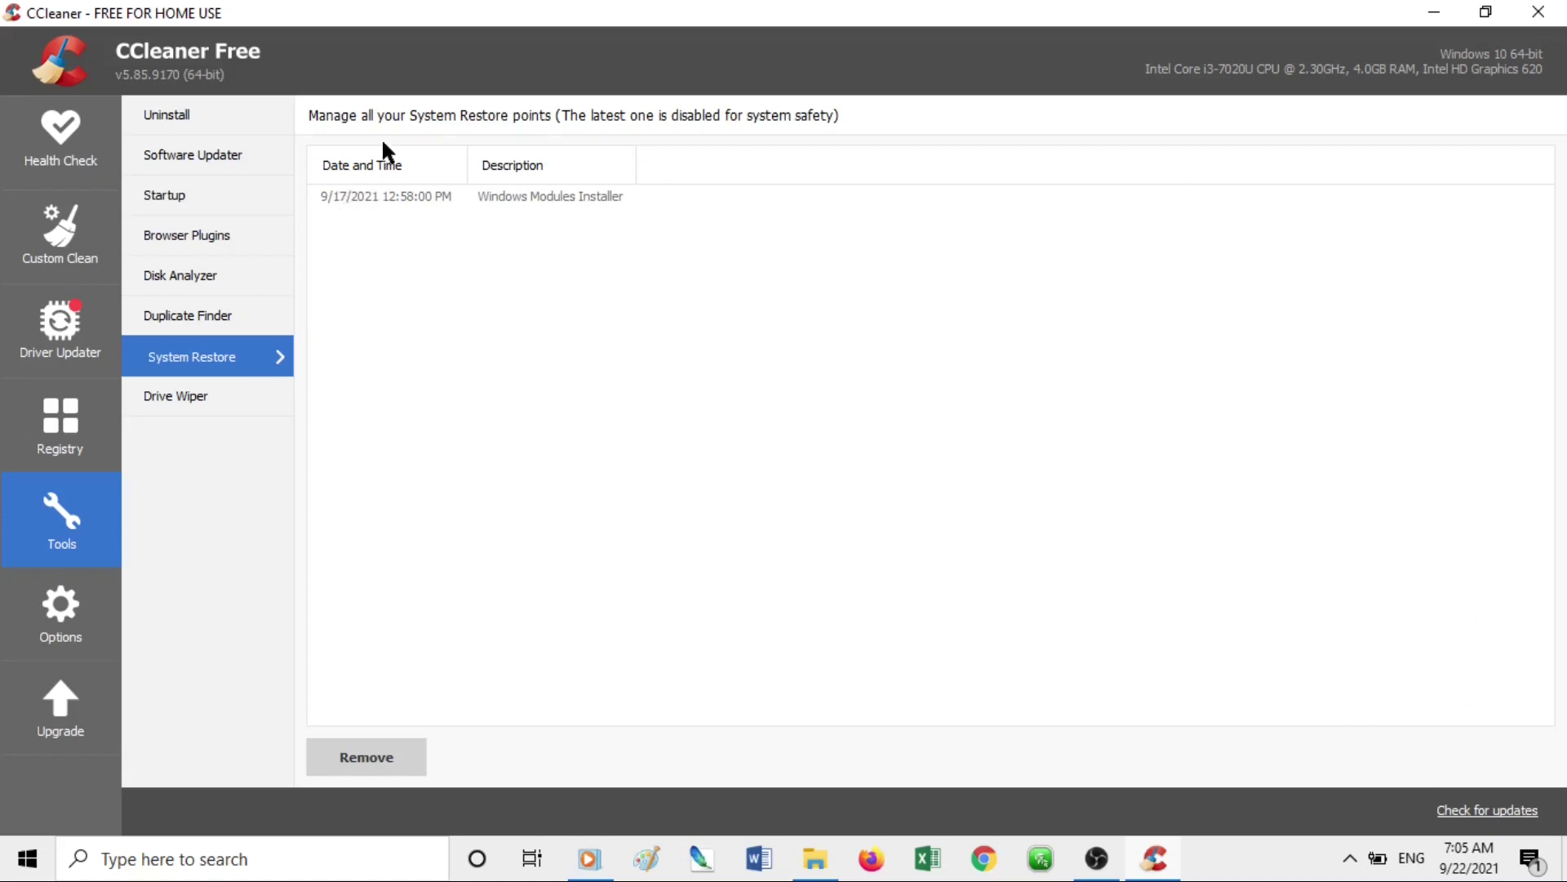
click(228, 417)
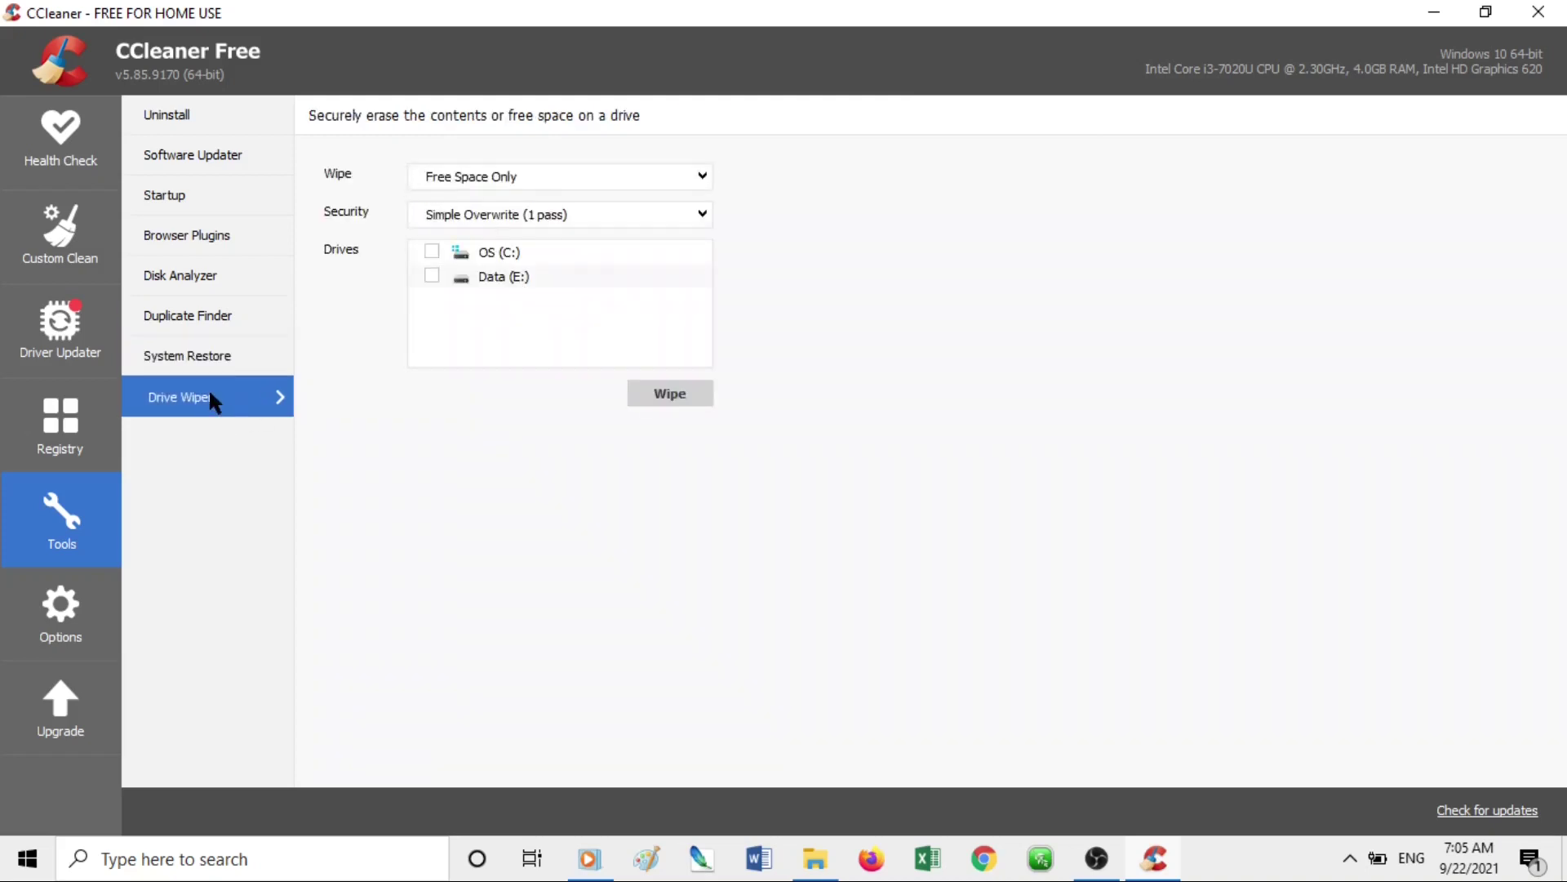
Look over the Options section, revisit Health Check, Custom Clean and Registry, and close the program
click(67, 622)
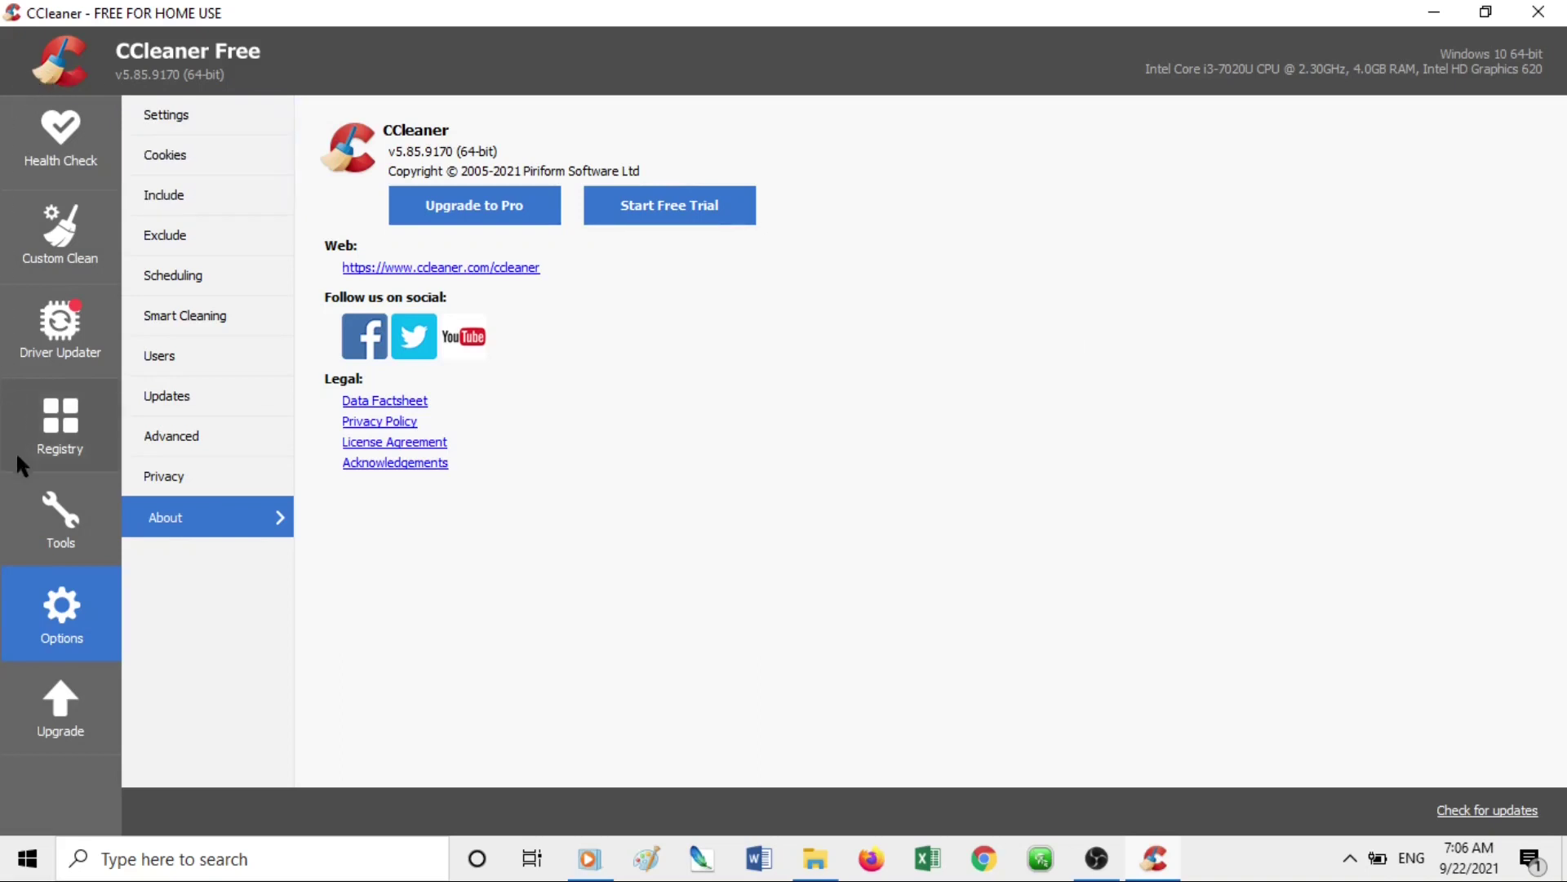
click(65, 147)
click(61, 240)
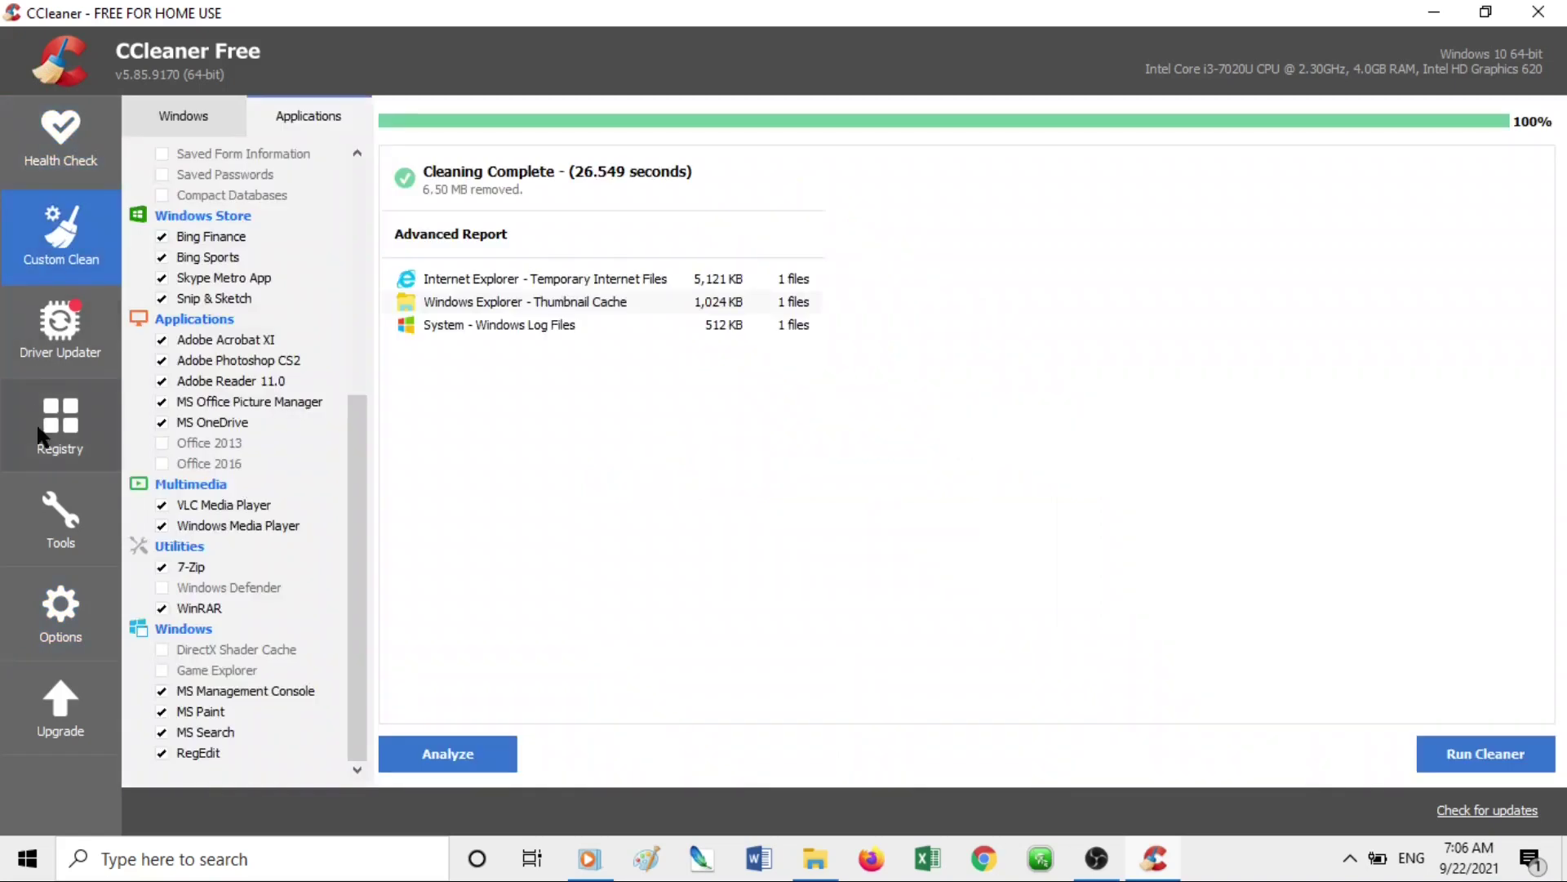
click(60, 423)
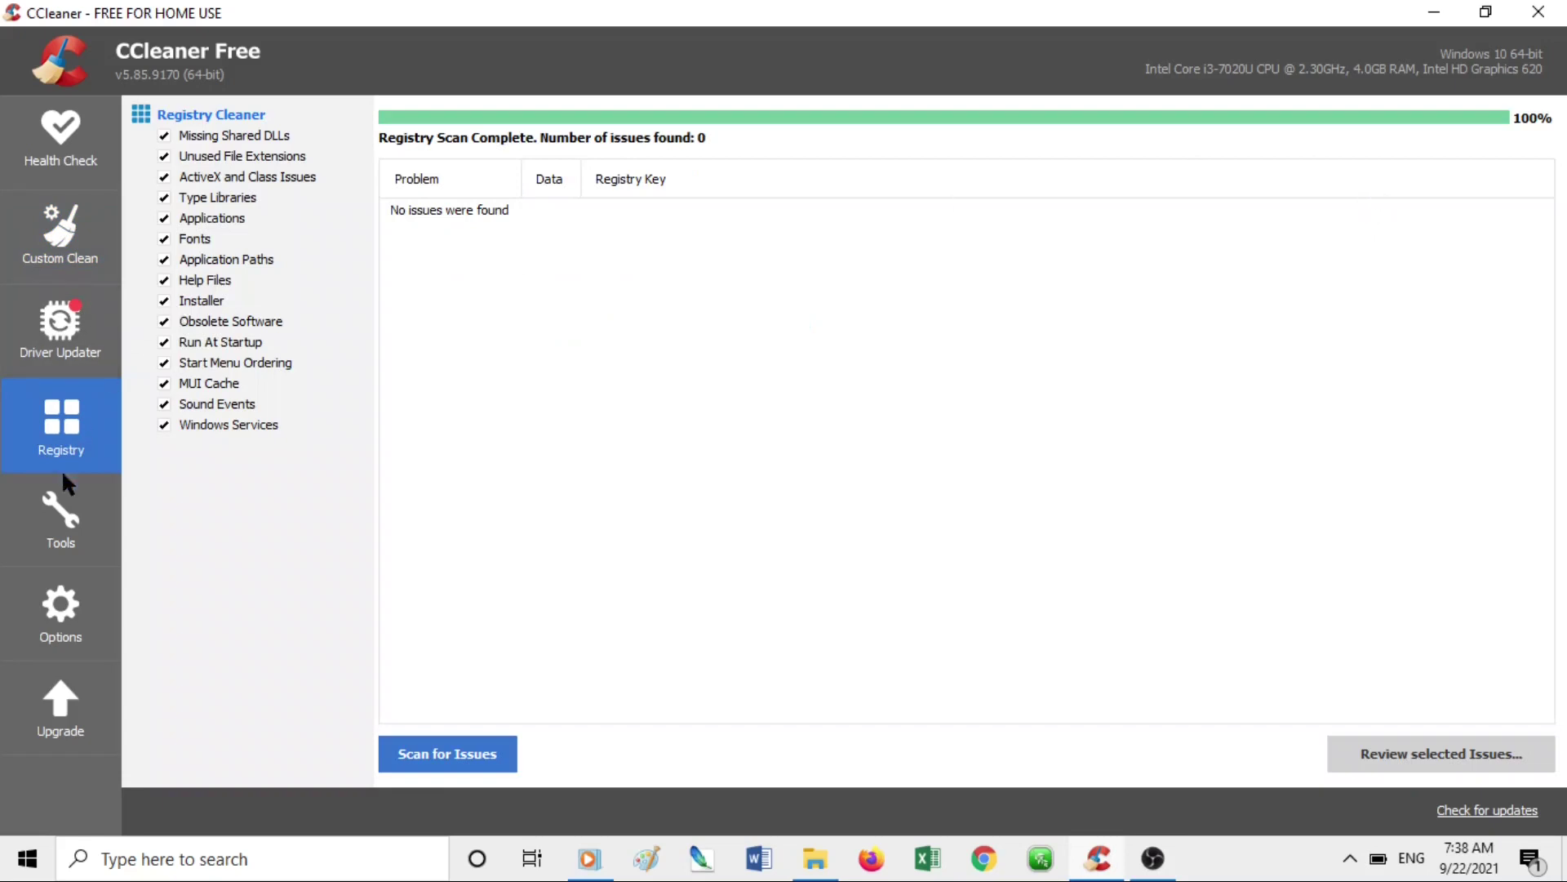
click(1559, 16)
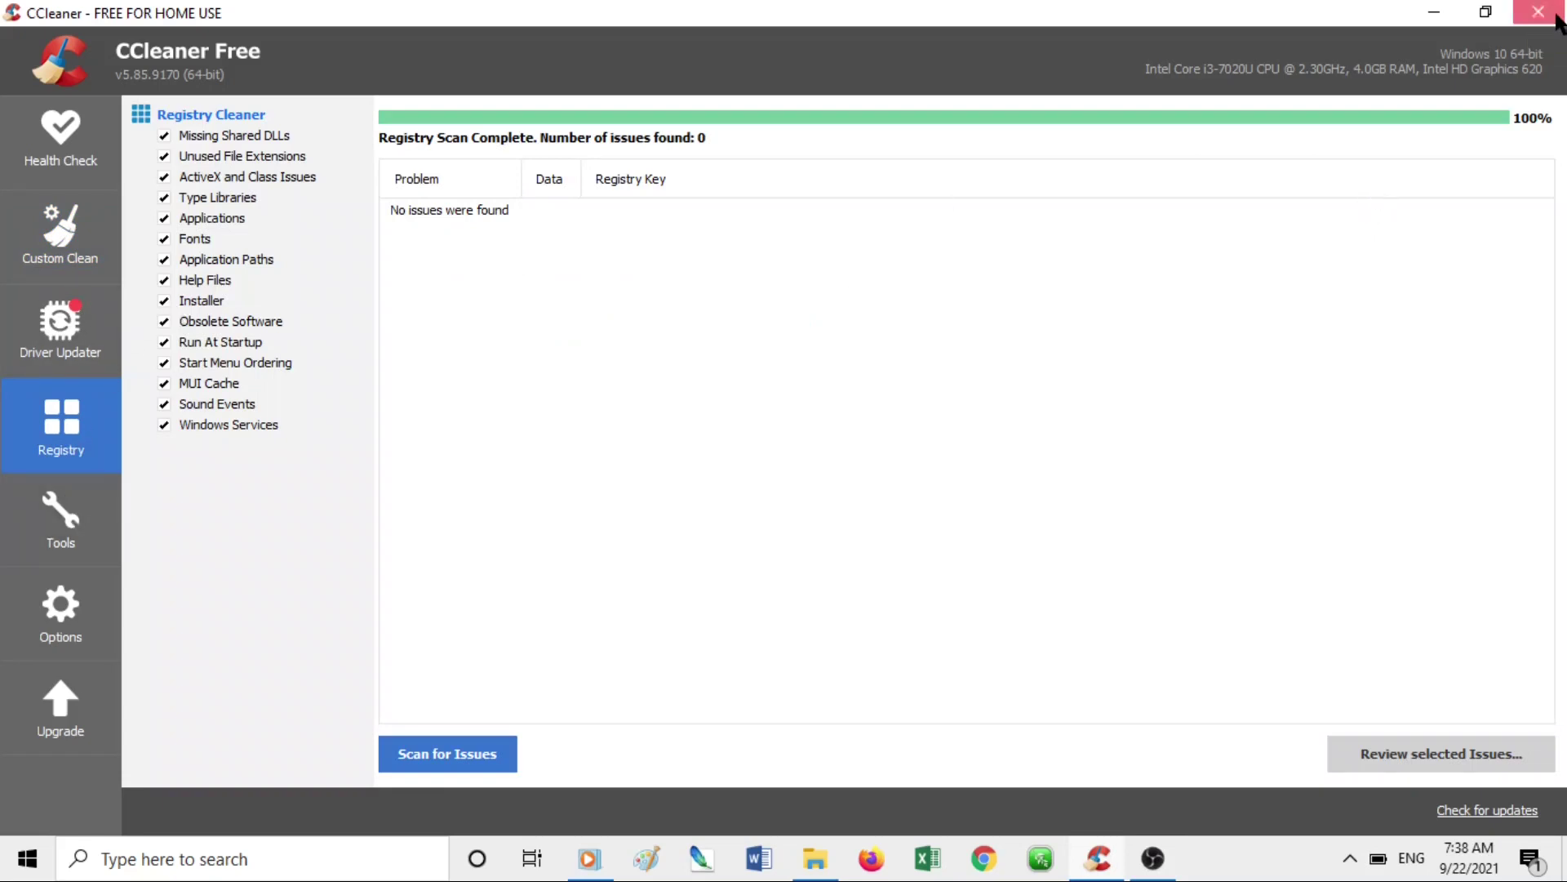